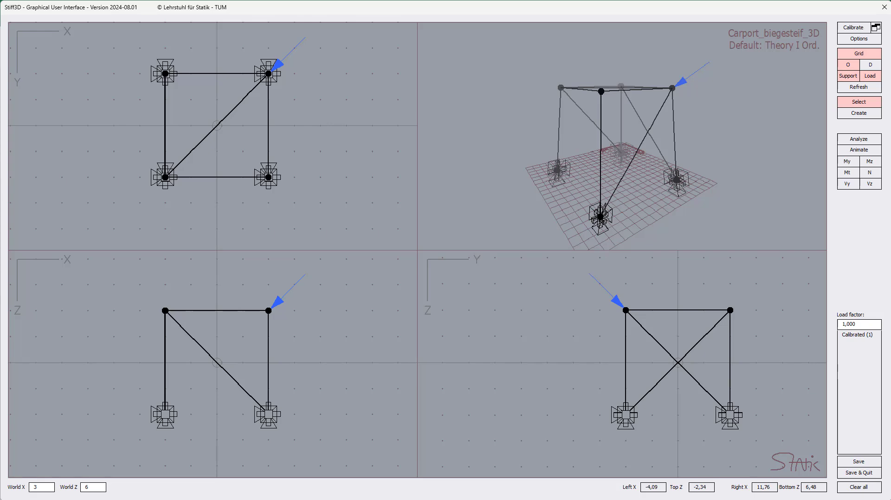
Orbit the 3D view to inspect the carport frame from several angles.
left_click_drag(634, 201, 754, 157)
left_click_drag(531, 166, 745, 179)
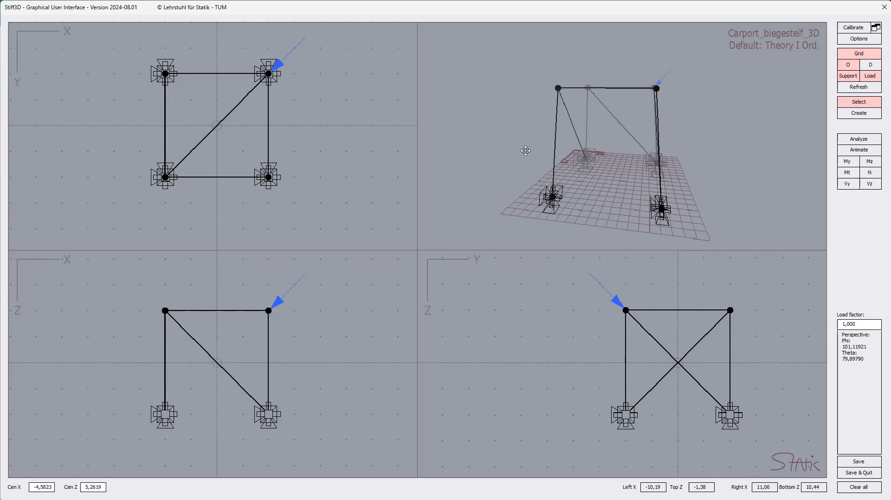
left_click_drag(526, 150, 779, 223)
left_click_drag(586, 185, 552, 141)
mouse_move(700, 212)
left_mouse_down()
mouse_move(773, 215)
mouse_move(698, 212)
left_mouse_up()
left_click_drag(650, 171, 496, 149)
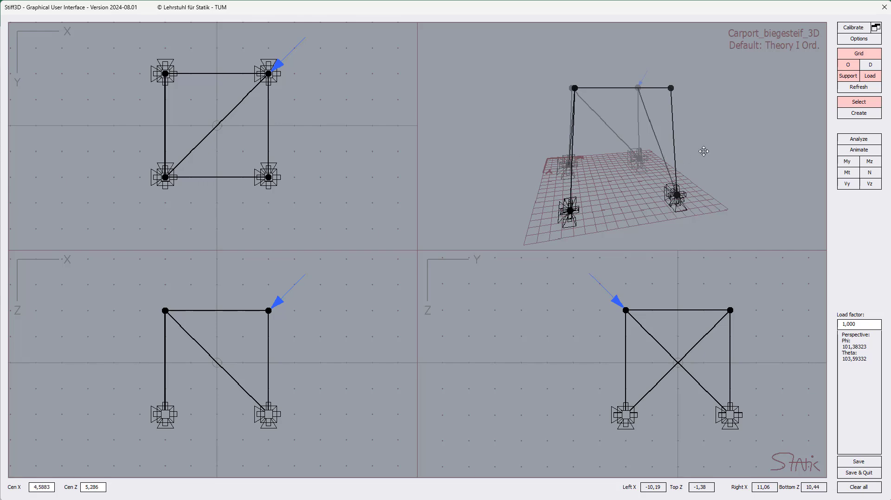
left_click_drag(704, 151, 557, 195)
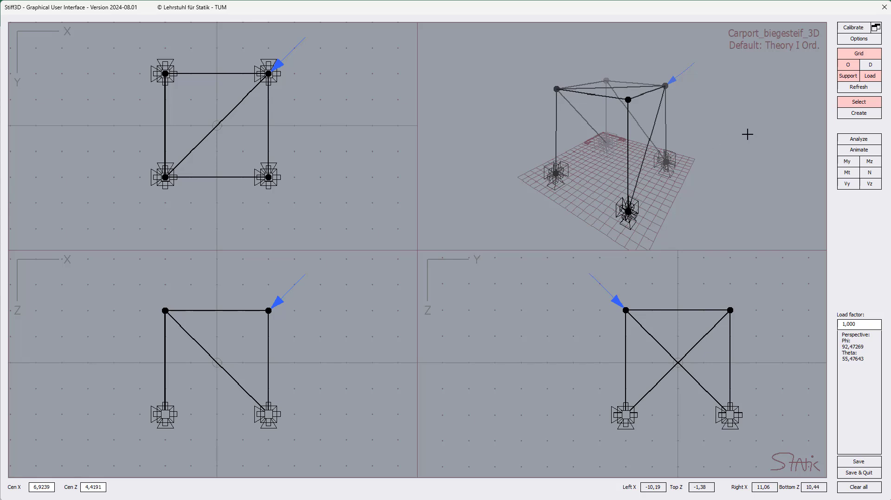
Keep Theory I Order in Options and switch to node and element creation mode.
left_click(867, 39)
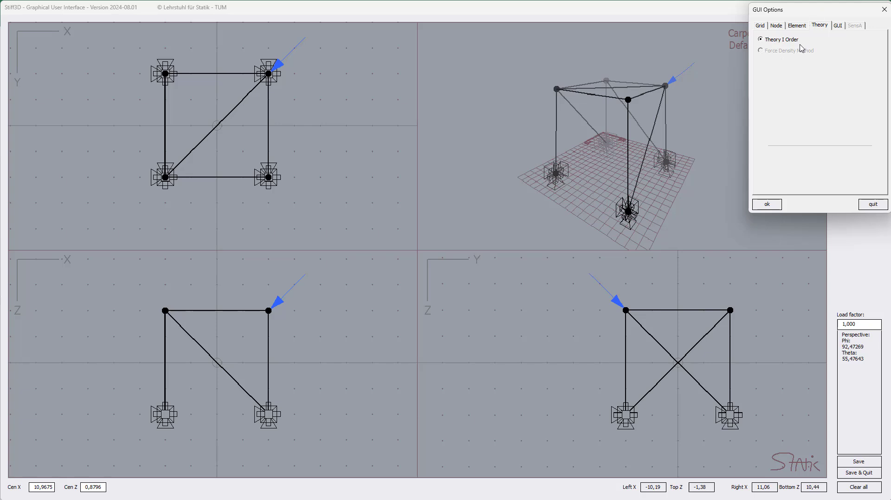
left_click(768, 204)
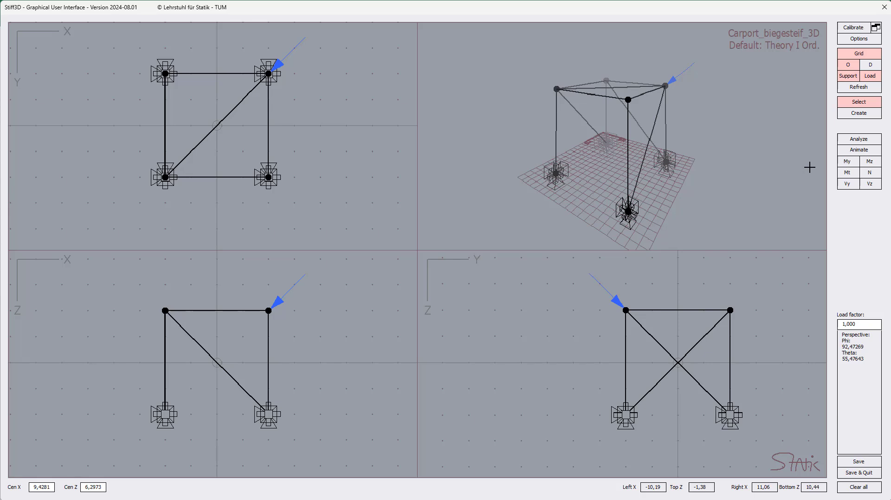
left_click(857, 116)
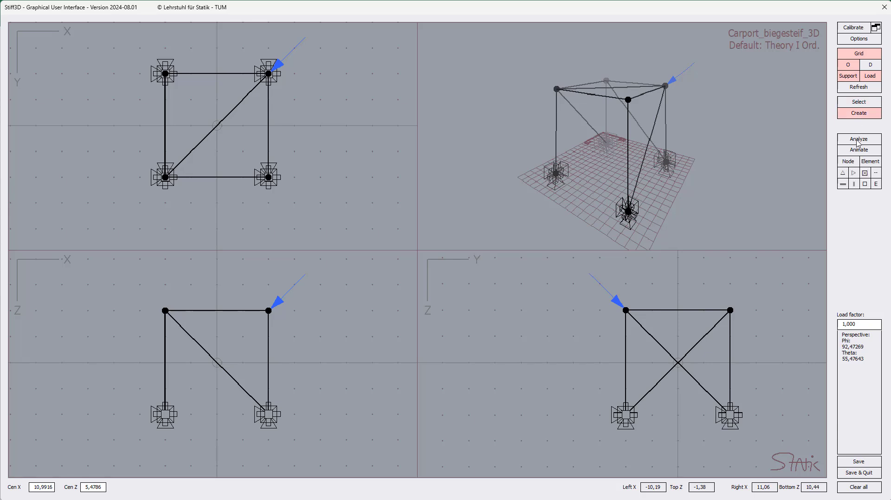
Run the analysis and orbit the 3D view of the animated green deformed frame.
left_click(859, 140)
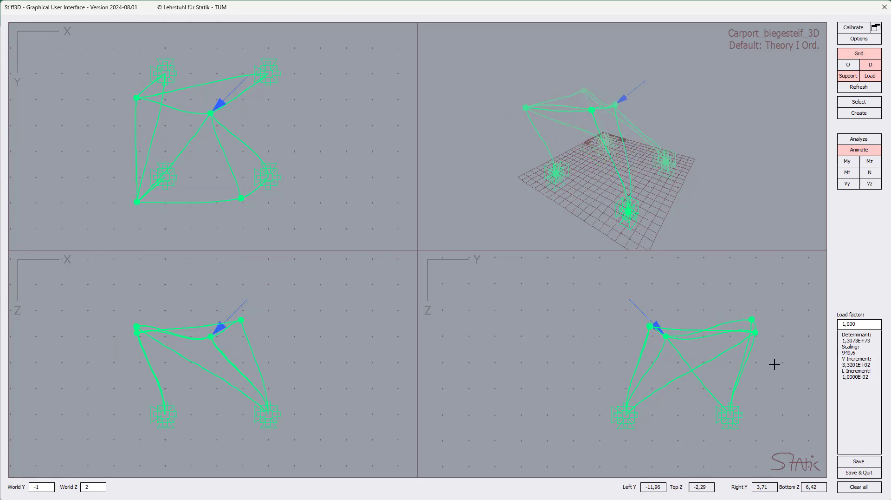
left_click_drag(850, 352, 841, 351)
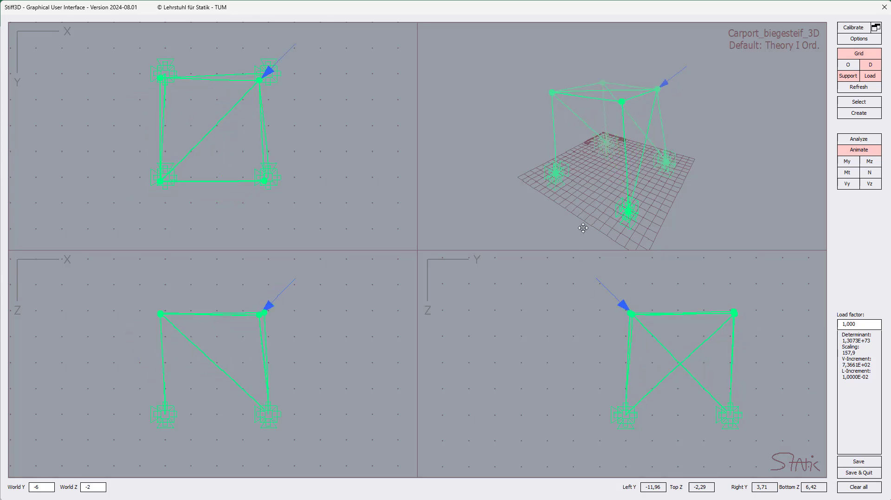
left_click_drag(583, 223, 704, 167)
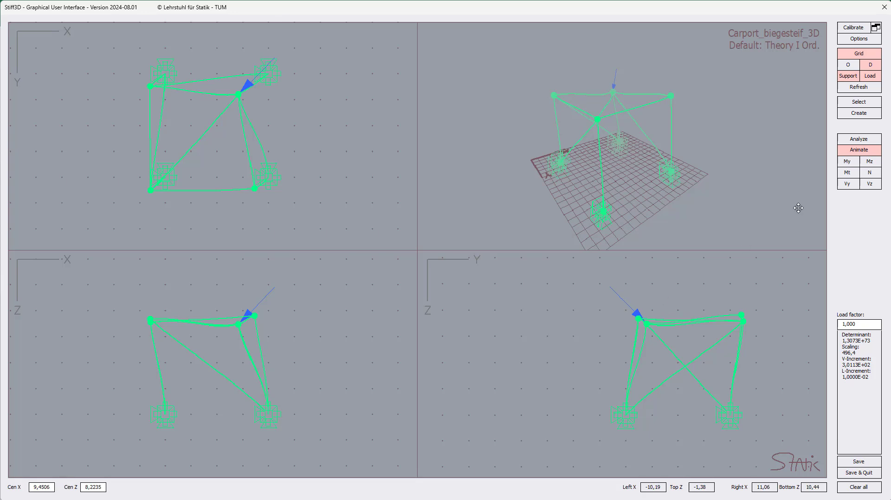
Show the My and Mz moment diagrams and make their titles smaller.
left_click(848, 161)
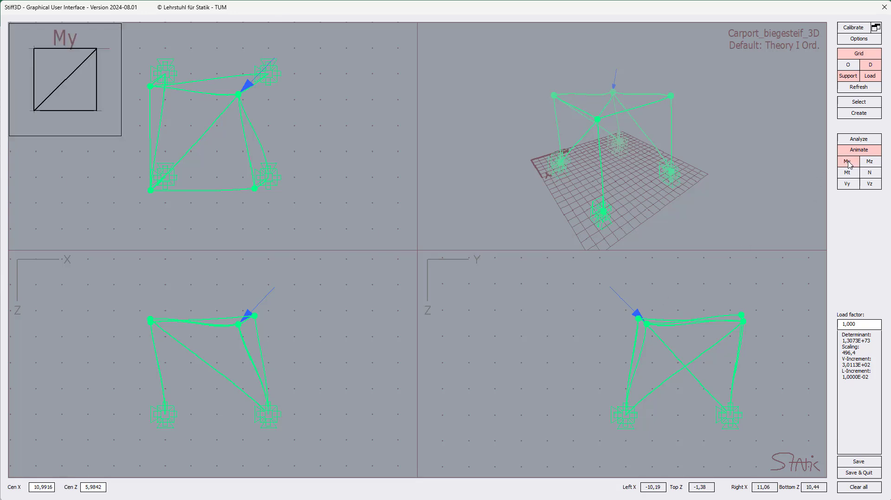
left_click(871, 161)
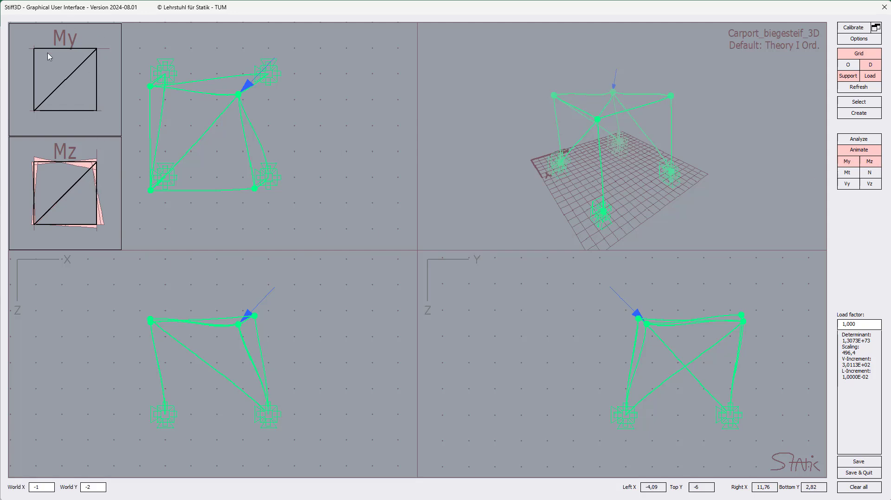
right_click(111, 101)
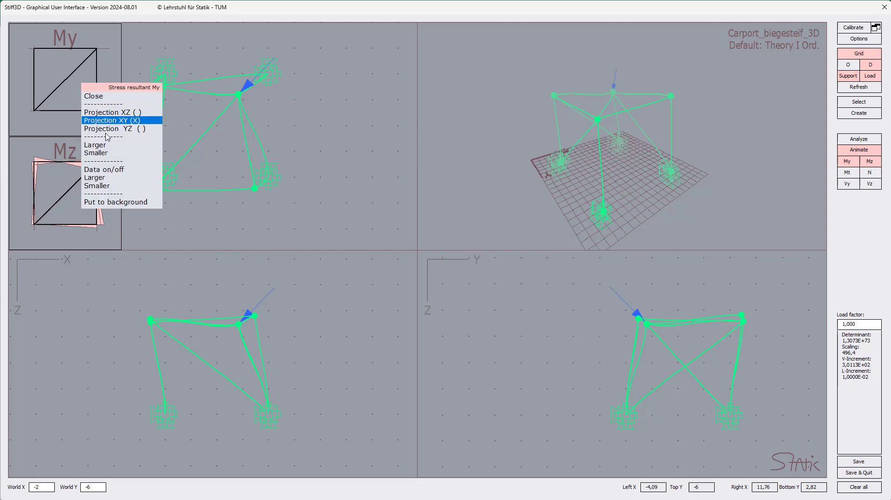
left_click(110, 187)
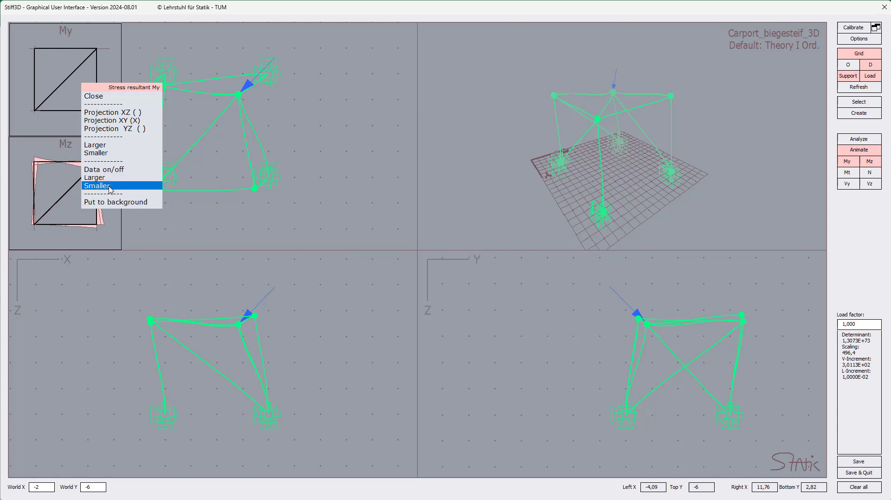
left_click(107, 96)
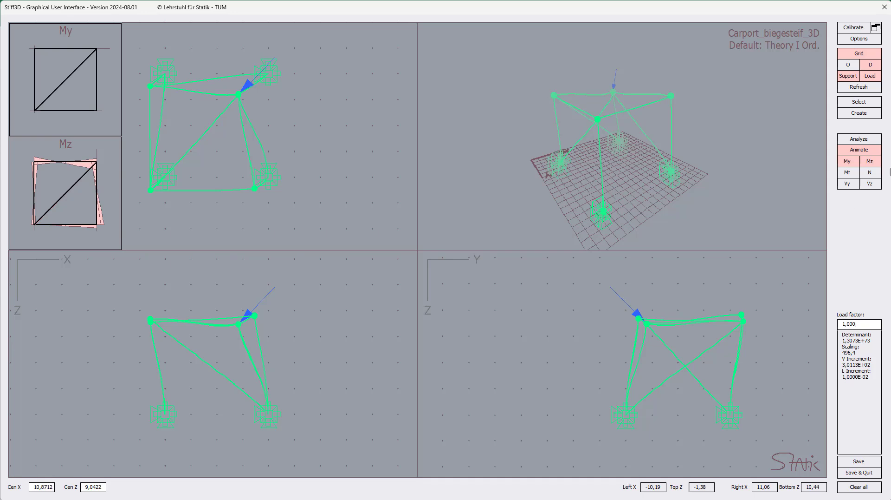
Add the Mt, N, Vy and Vz overview diagrams.
left_click(852, 175)
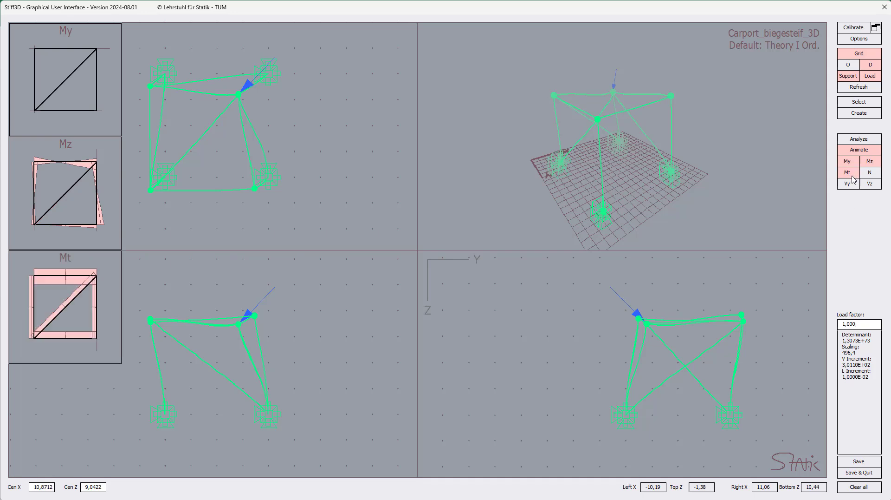
left_click(872, 175)
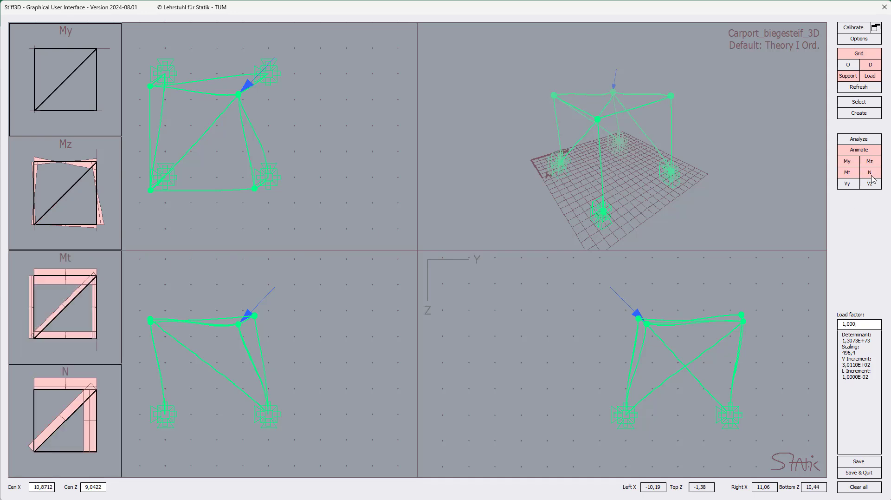
left_click(850, 186)
left_click(870, 185)
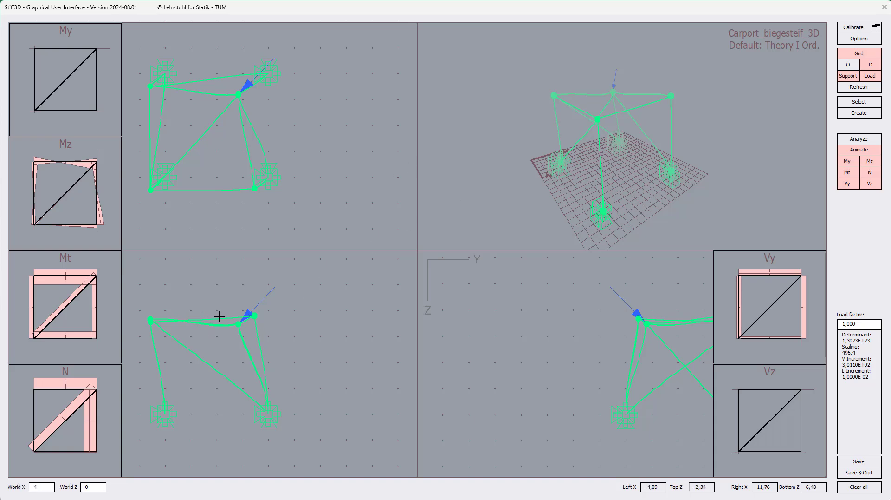
Select Element 1 to show its internal forces and display its local element system.
left_click(219, 191)
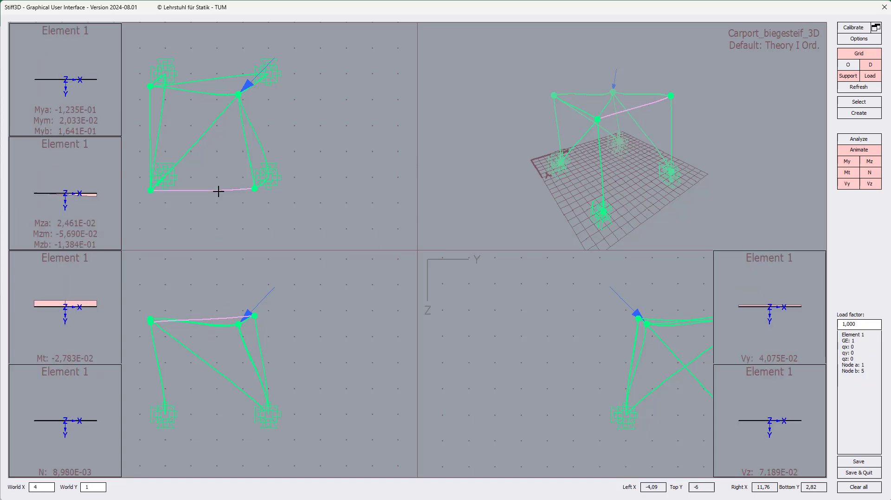
right_click(218, 191)
left_click(217, 198)
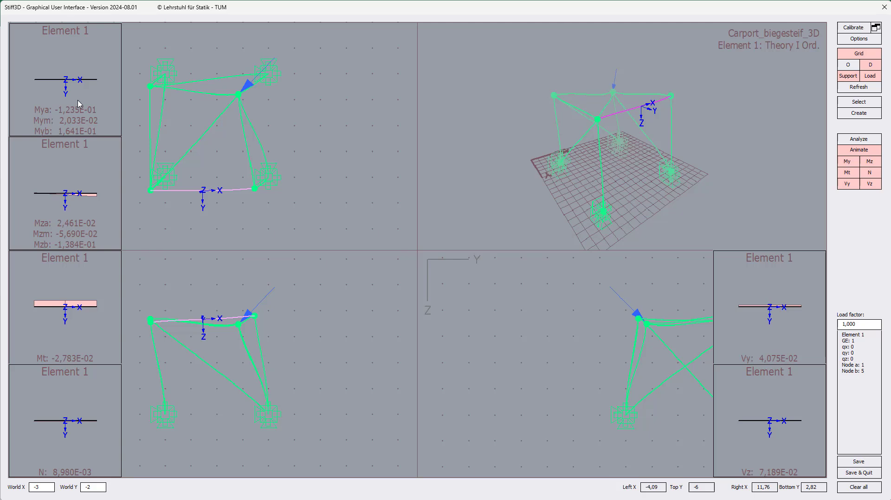
Compare the XZ, YZ and XY projections for the My diagram, settling on Projection LC.
right_click(90, 66)
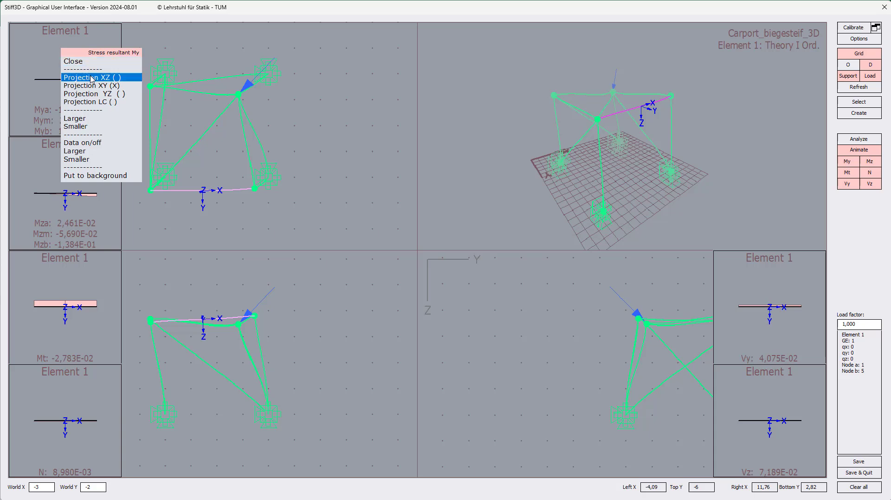
left_click(92, 79)
left_click_drag(92, 56, 179, 56)
left_click(187, 93)
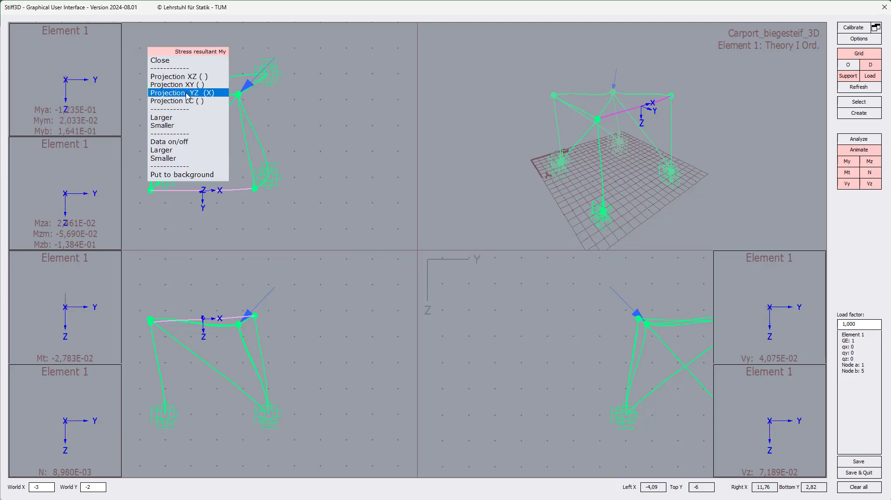
left_click(187, 85)
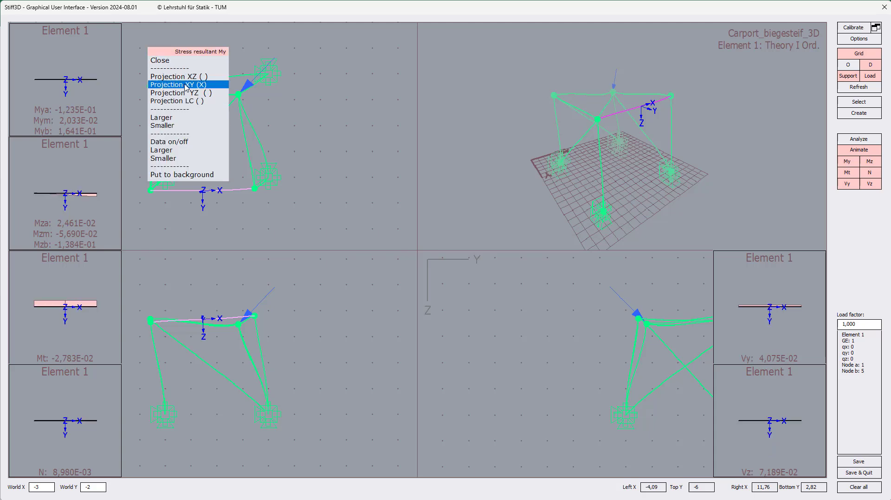
left_click(186, 77)
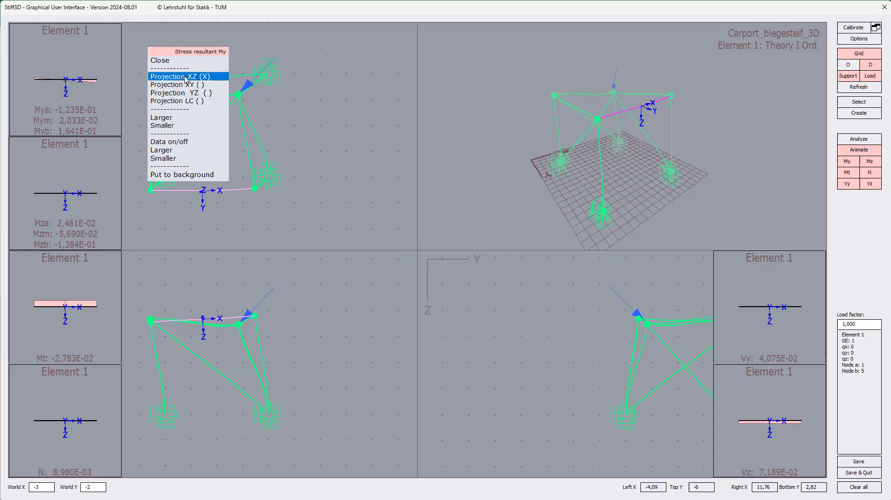
left_click(188, 102)
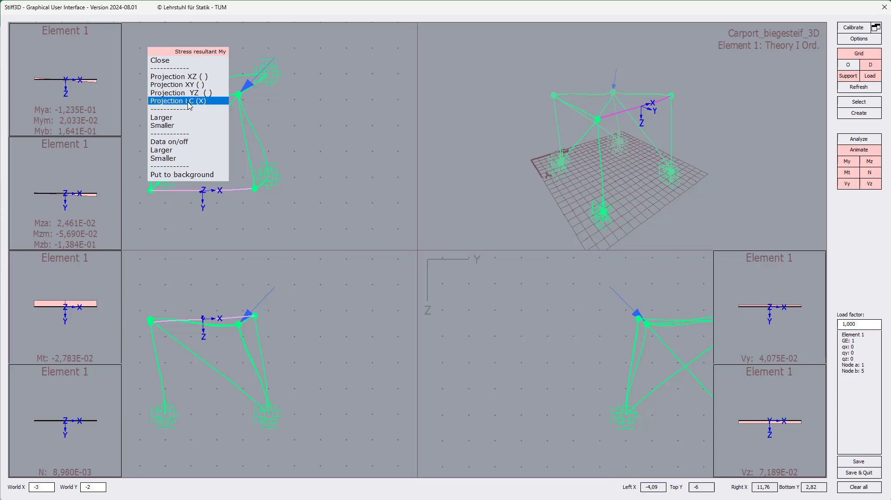
left_click(168, 61)
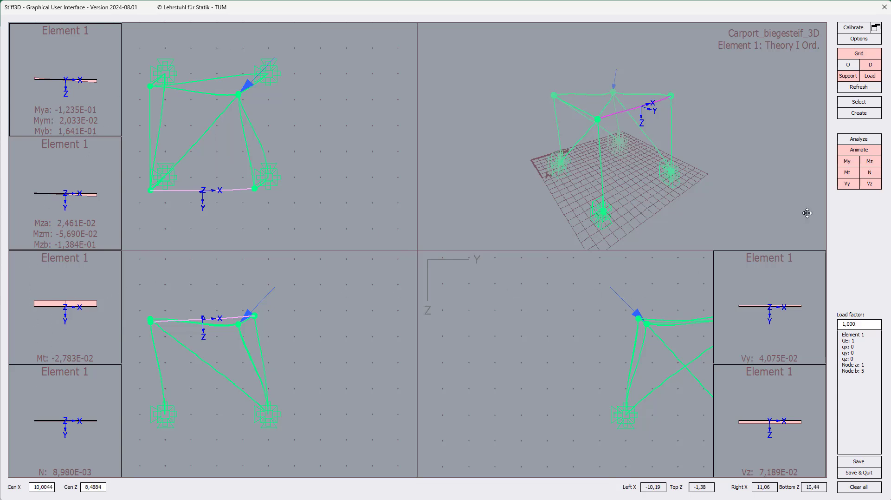
Switch from Element 1 to the diagonal brace Element 11 and re-run the analysis for its diagrams.
left_click(859, 150)
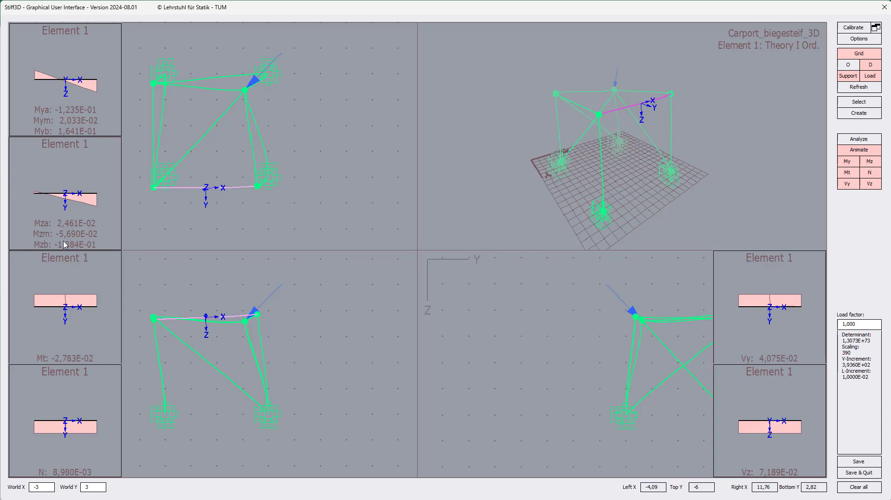
left_click(220, 188)
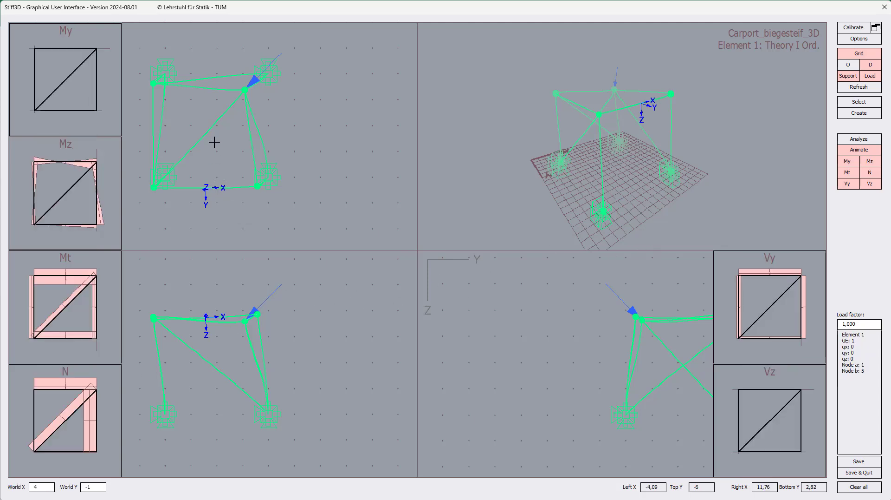
left_click(212, 125)
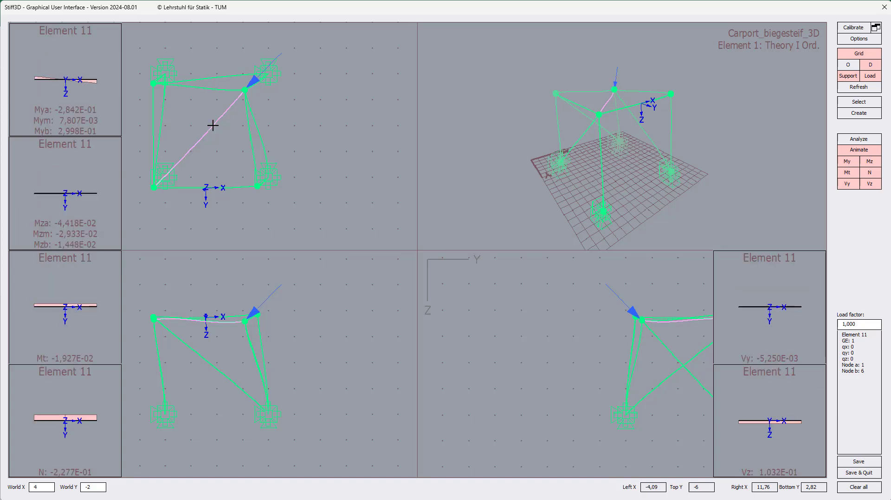
left_click(860, 149)
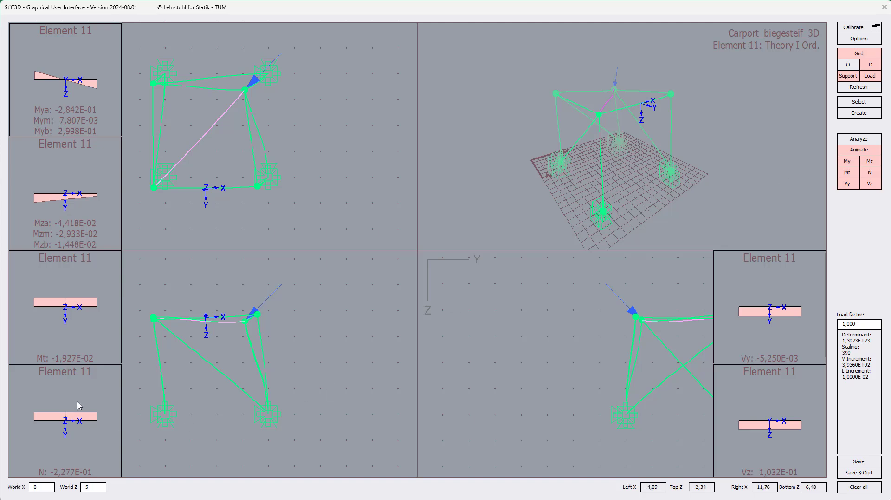
Drag the N result panel until whole-frame diagrams return, then shrink it back down.
left_click_drag(80, 403, 261, 334)
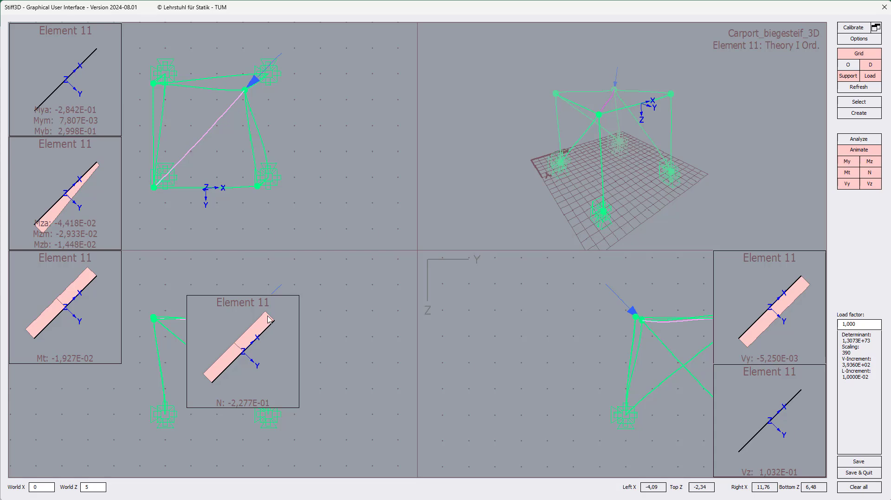
left_click_drag(299, 295, 432, 184)
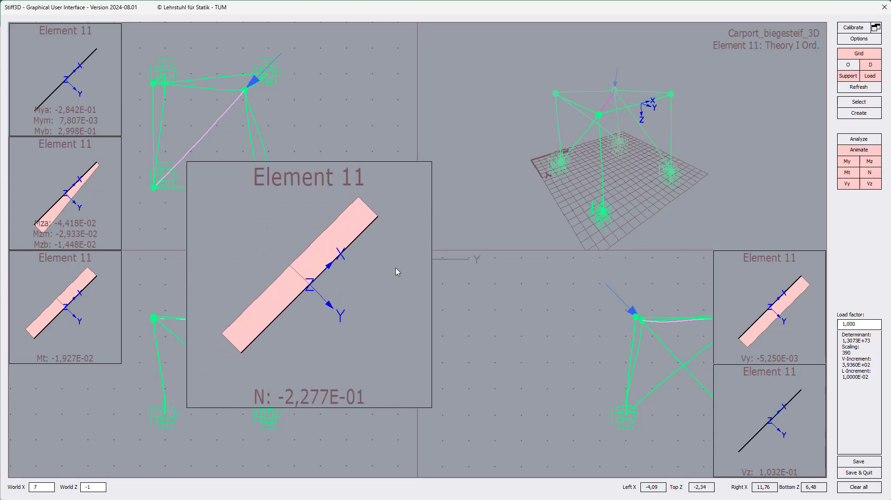
left_click_drag(395, 279, 169, 360)
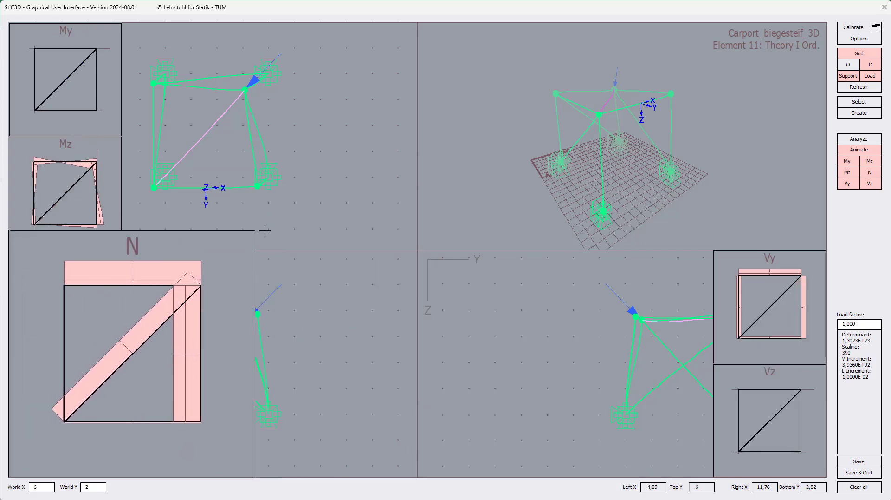
left_click_drag(252, 233, 122, 364)
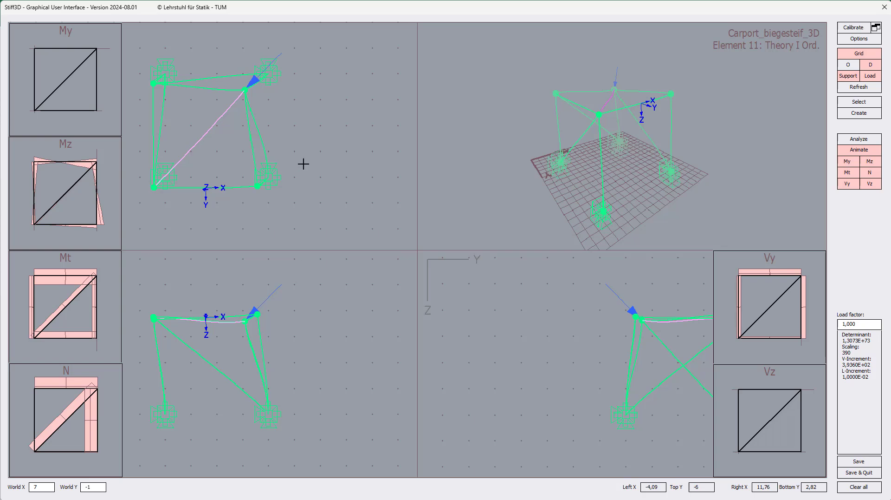
Check node 5's displacements (u −1,123E-03, v 8,503E-04, w 3,853E-04) on the Disp tab, then close.
left_click(259, 186)
right_click(259, 187)
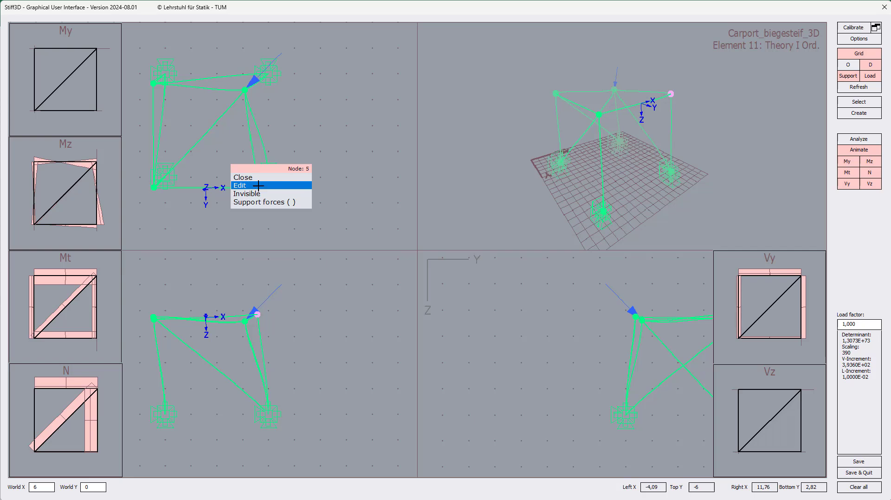
left_click(258, 185)
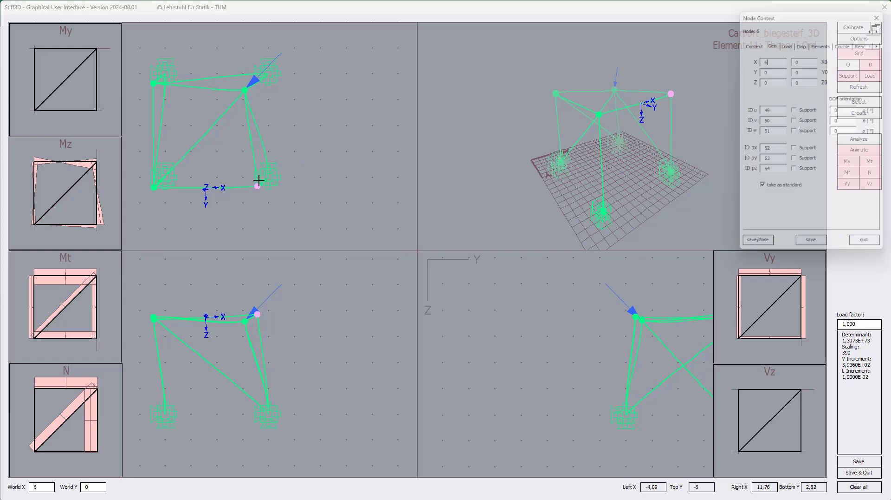
left_click_drag(843, 20, 466, 90)
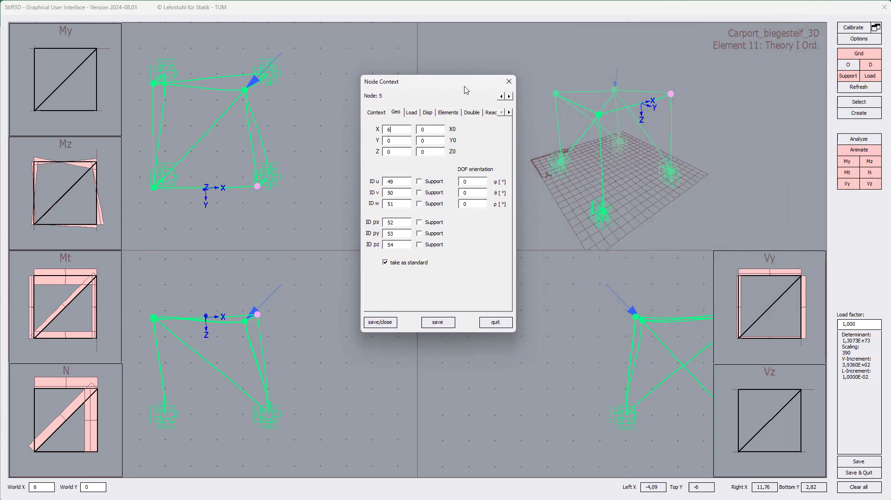
left_click(427, 112)
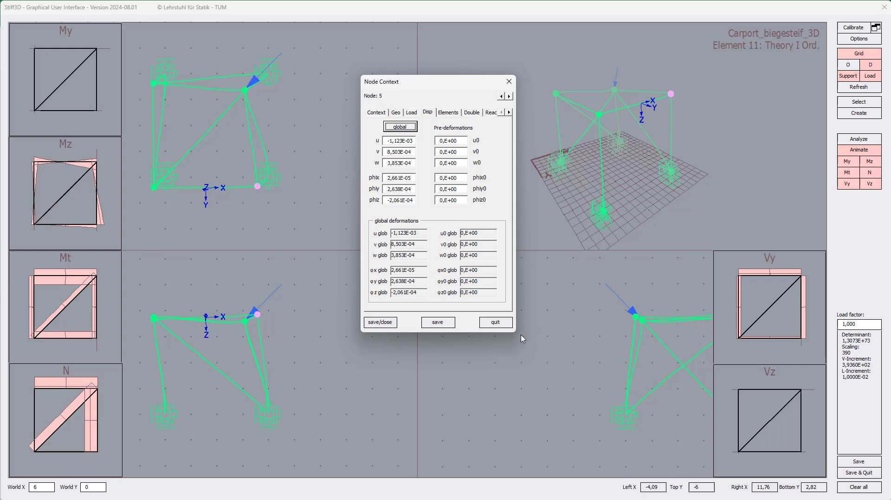
left_click(501, 319)
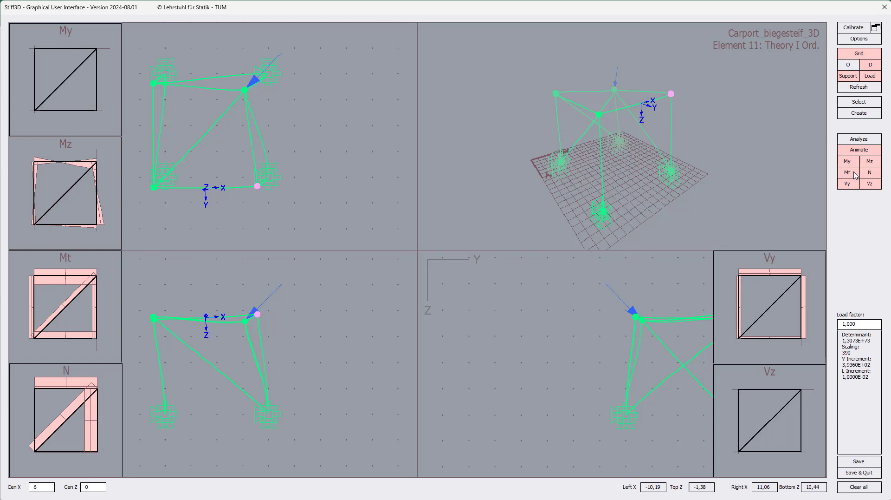
Turn on Show support reactions on the Node tab of GUI Options.
left_click(854, 40)
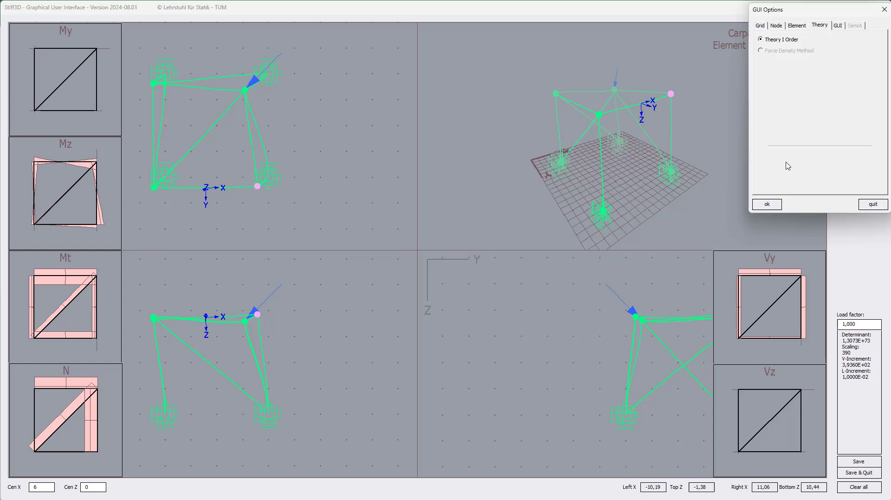
left_click_drag(806, 15, 528, 114)
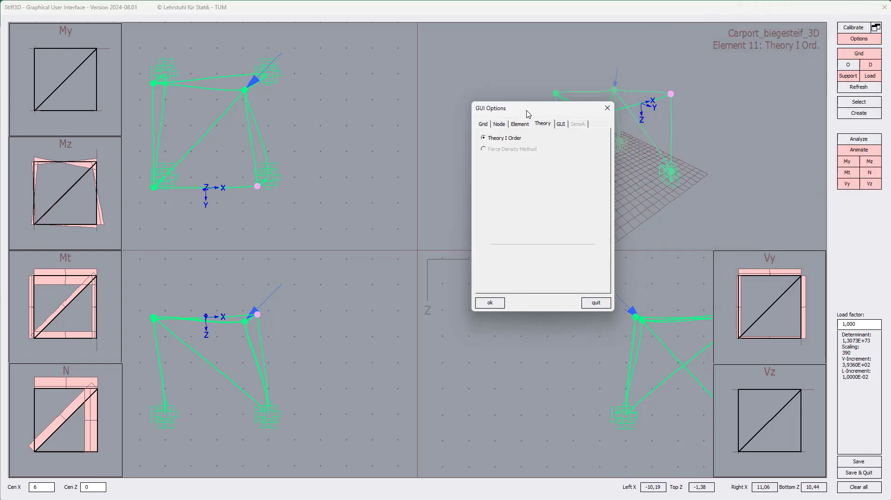
left_click(500, 126)
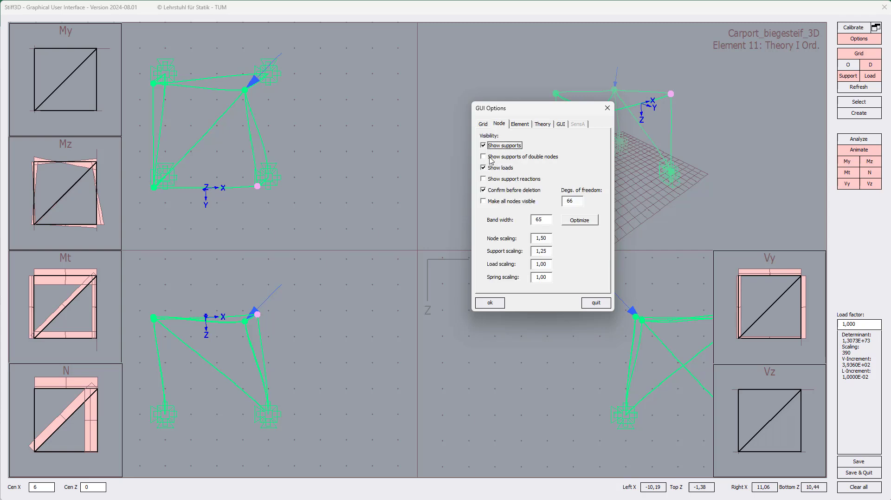
left_click(484, 180)
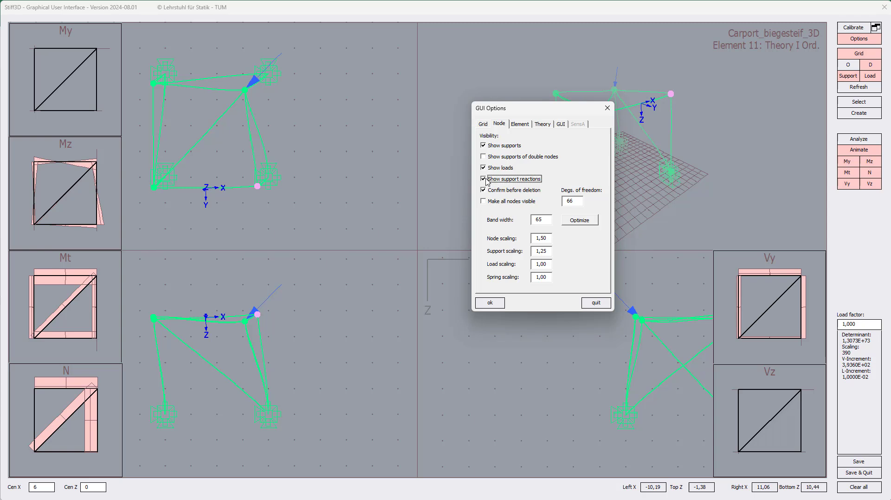
left_click(489, 303)
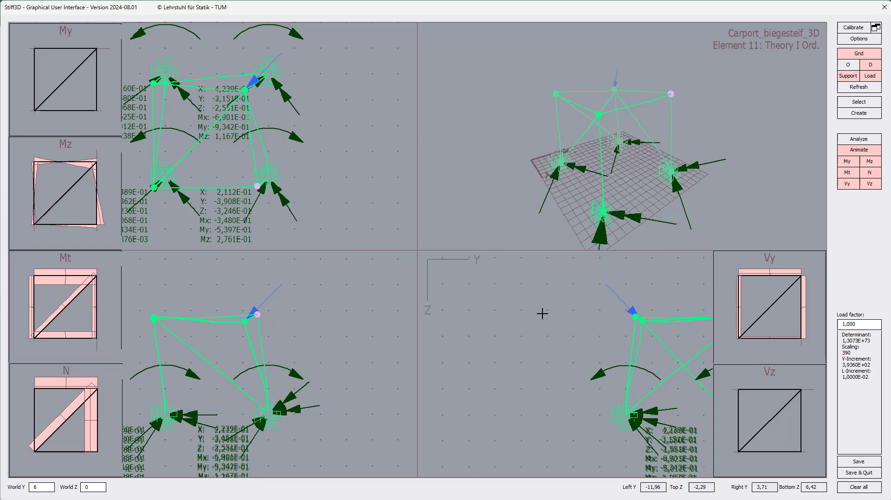
Hide support reactions and show Element systems for every member instead.
left_click(860, 39)
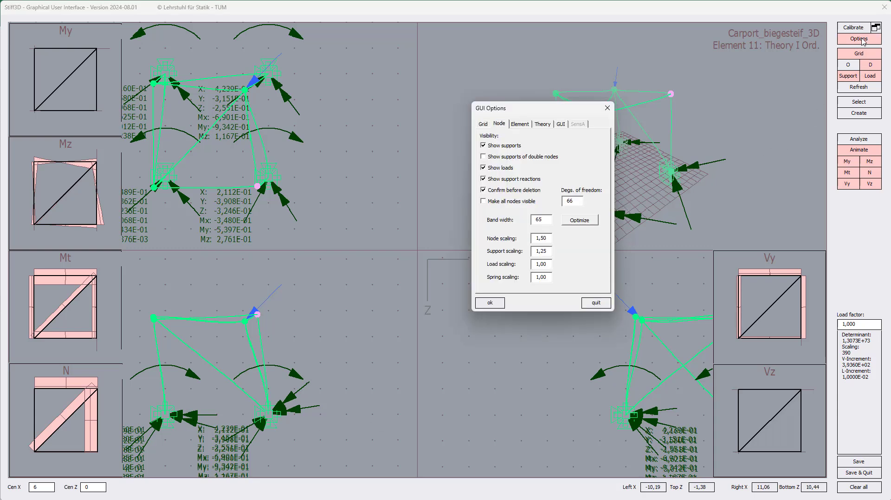
left_click(487, 185)
left_click(525, 125)
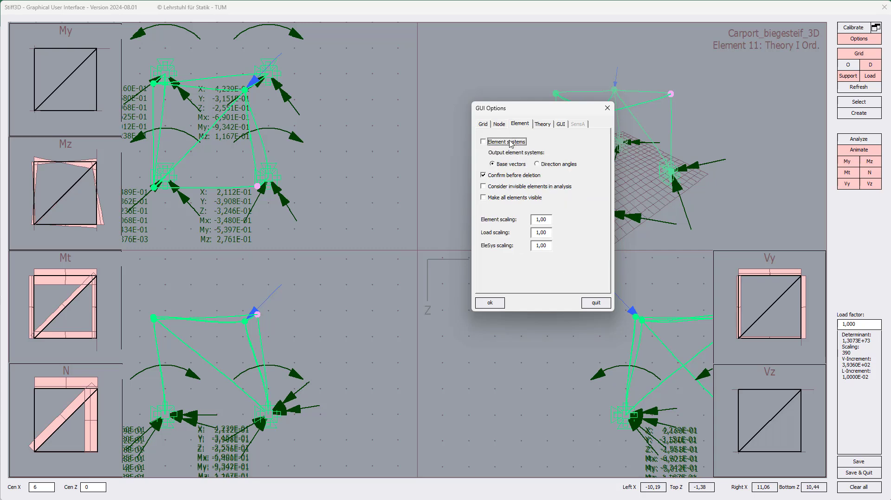
left_click(498, 303)
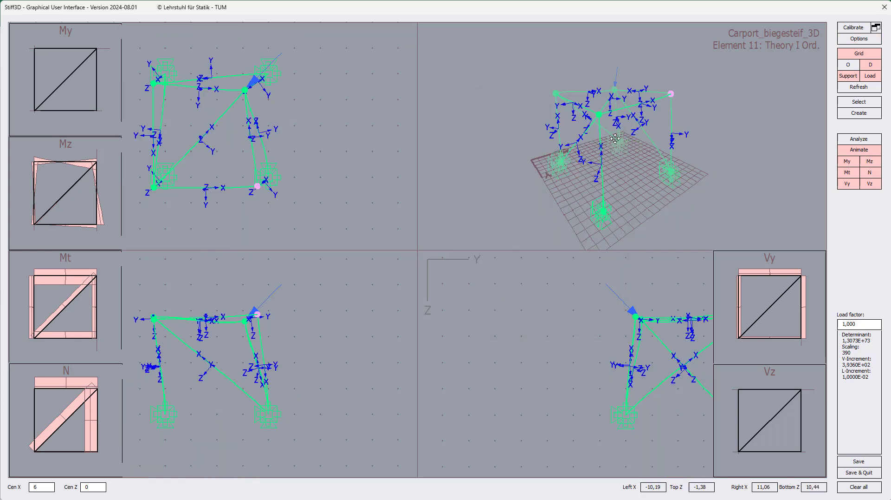
Untick Element systems in Options to hide the local member axes.
left_click(868, 39)
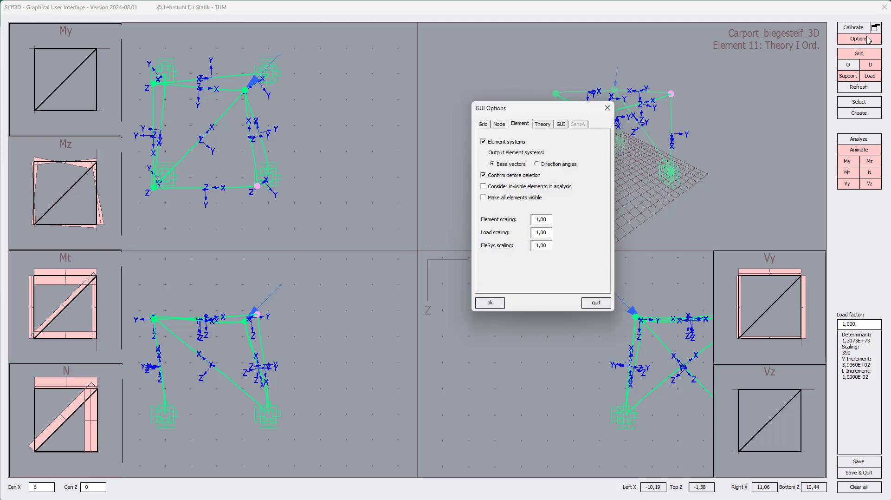
left_click(507, 142)
left_click(494, 303)
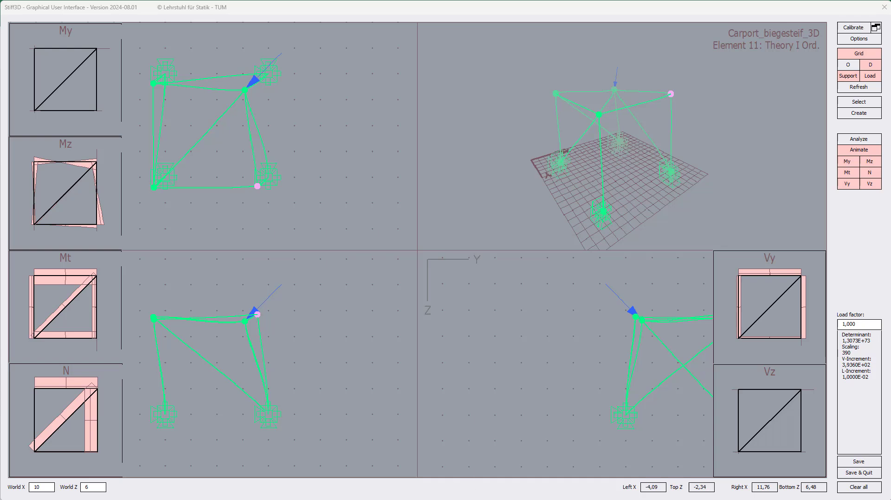
Save the model data and exit Stiff3D, confirming with Ja.
left_click(862, 473)
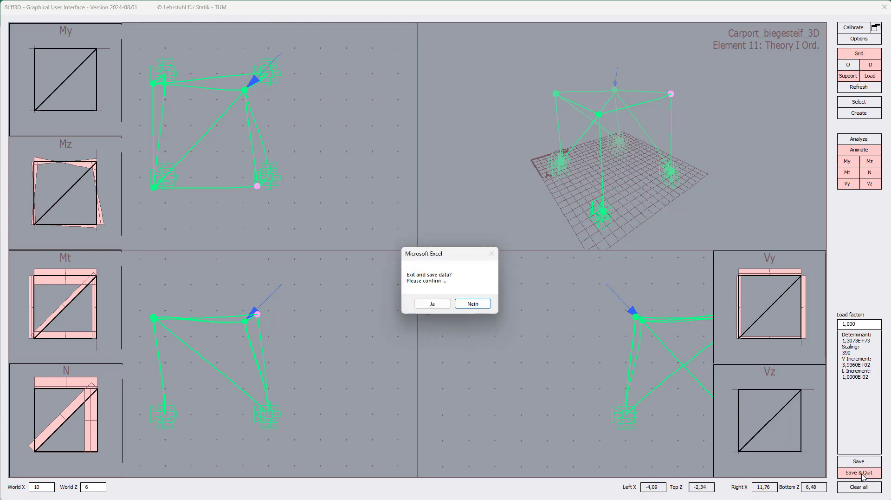
left_click(435, 306)
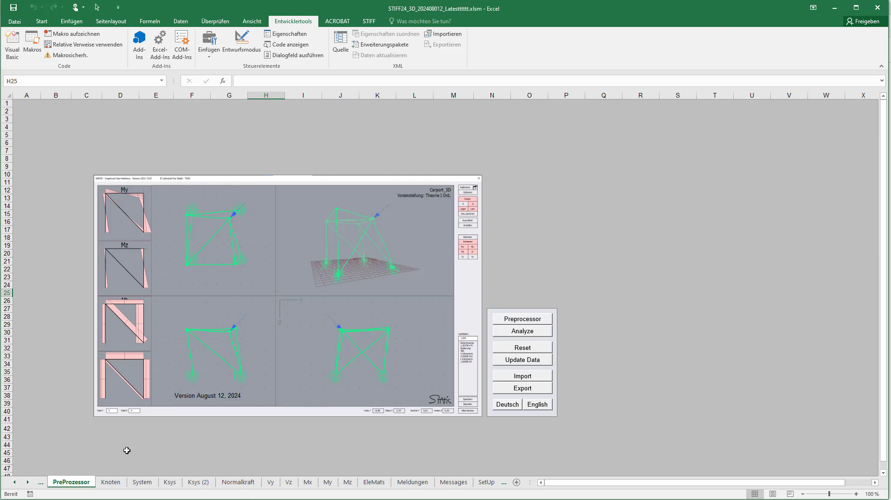
Open the Knoten sheet and select the node coordinates and the degree-of-freedom numbers F3:K10.
left_click(112, 482)
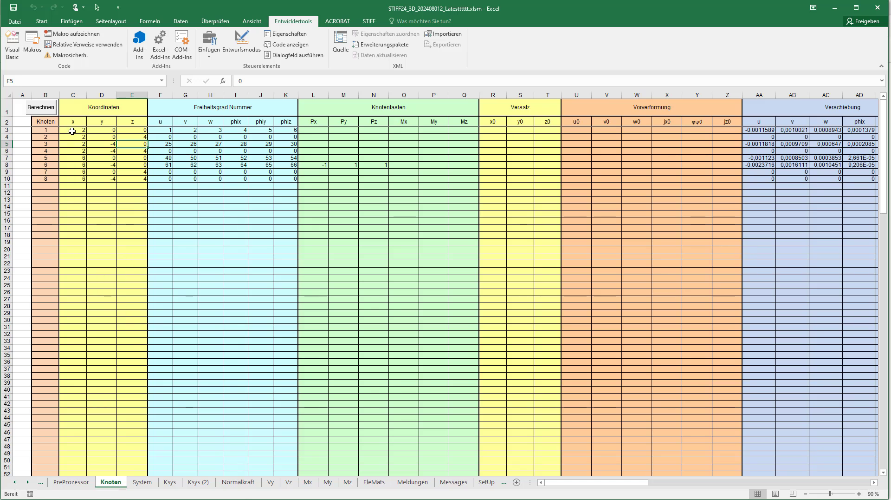
left_click_drag(72, 131, 124, 179)
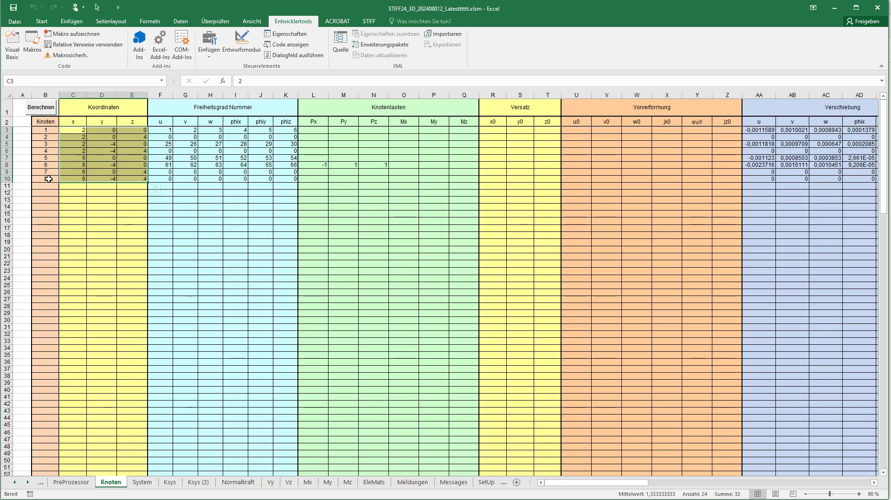
left_click_drag(186, 155, 362, 166)
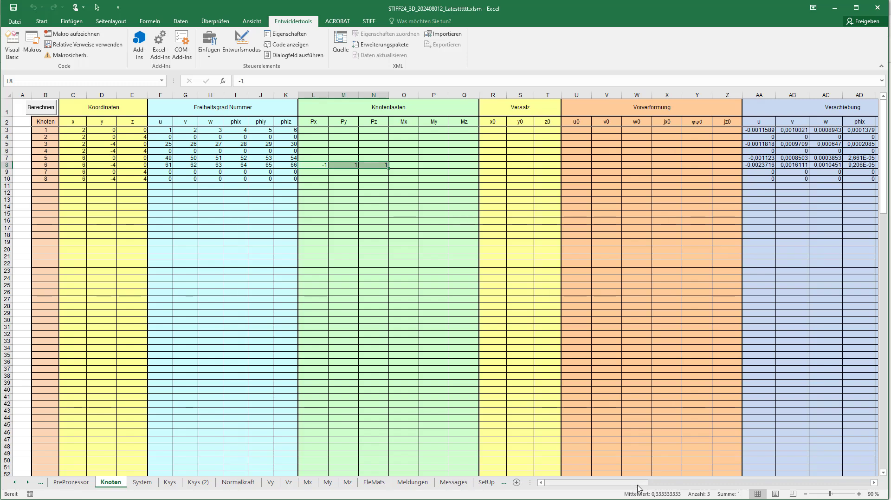
Select node 1's u, v, w displacements and inspect the Lager-/Koppelfedern and LokalSystem columns.
left_click_drag(639, 487, 709, 481)
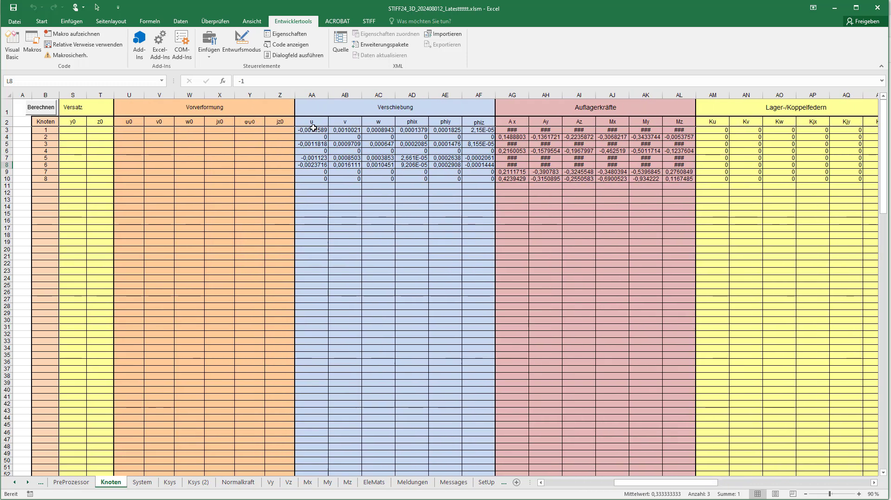
left_click_drag(314, 129, 470, 130)
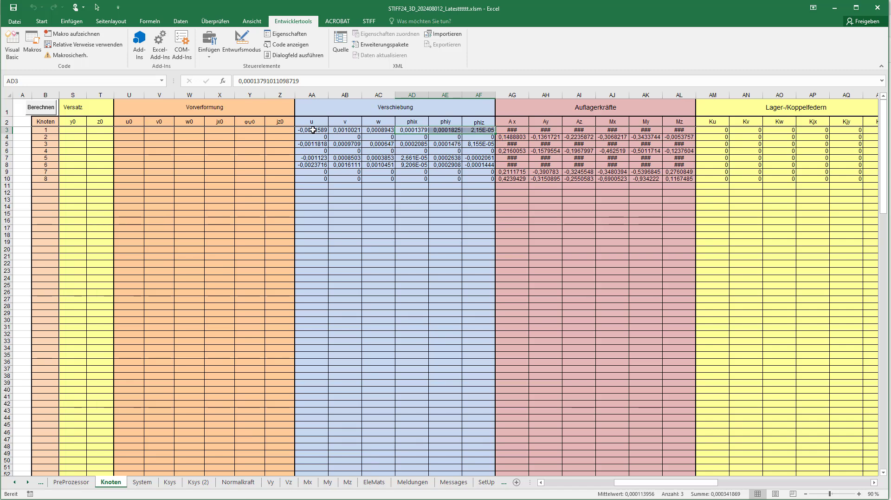
left_click_drag(661, 482, 714, 495)
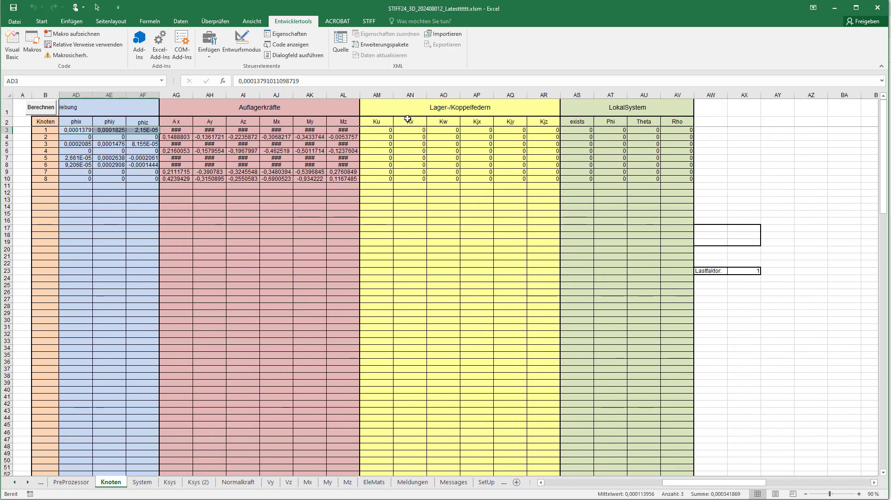
left_click(440, 109)
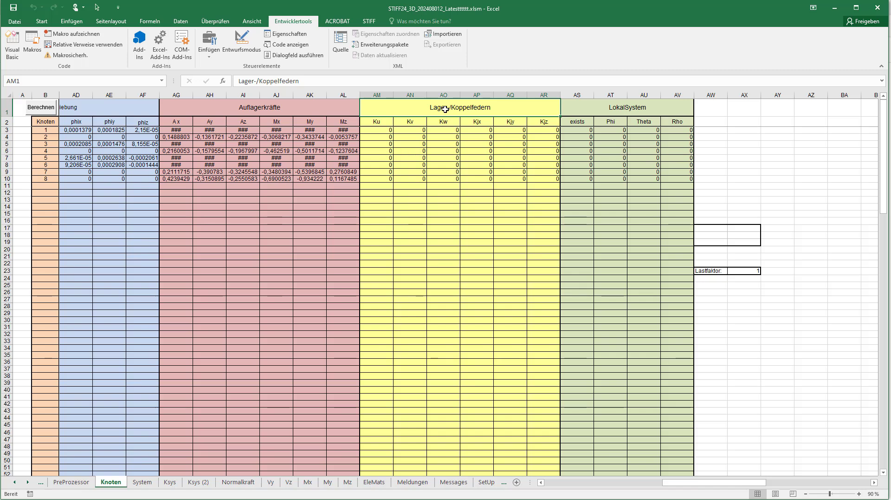
left_click(618, 105)
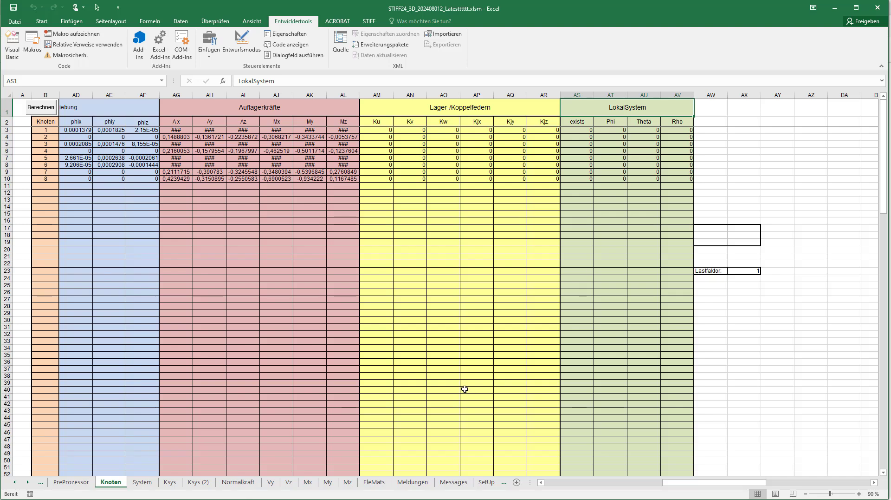
On the System sheet, mark the element numbers, node columns a and b, and element lengths.
left_click(141, 482)
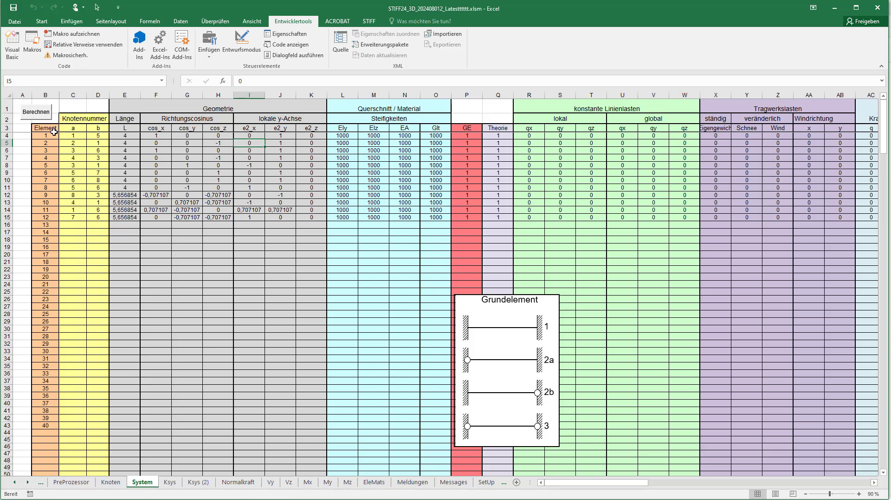
left_click_drag(46, 136, 45, 218)
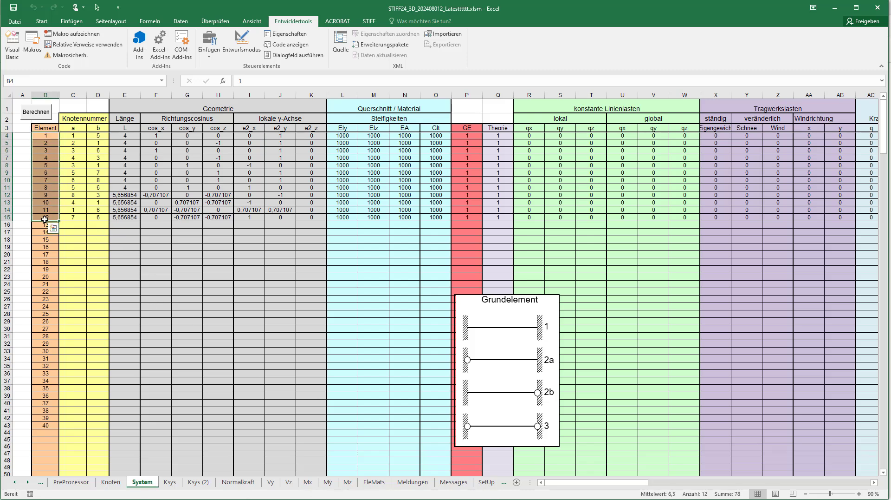
left_click(72, 138)
left_click_drag(88, 150, 88, 218)
left_click_drag(134, 134, 131, 217)
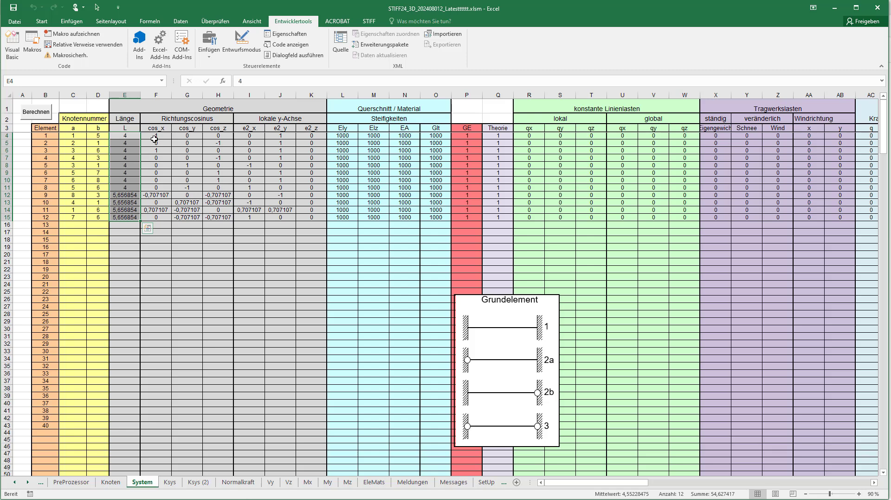
Mark the direction cosines, local y-axis values, EIy–GIt stiffnesses and the GE element type column.
left_click_drag(157, 131, 212, 218)
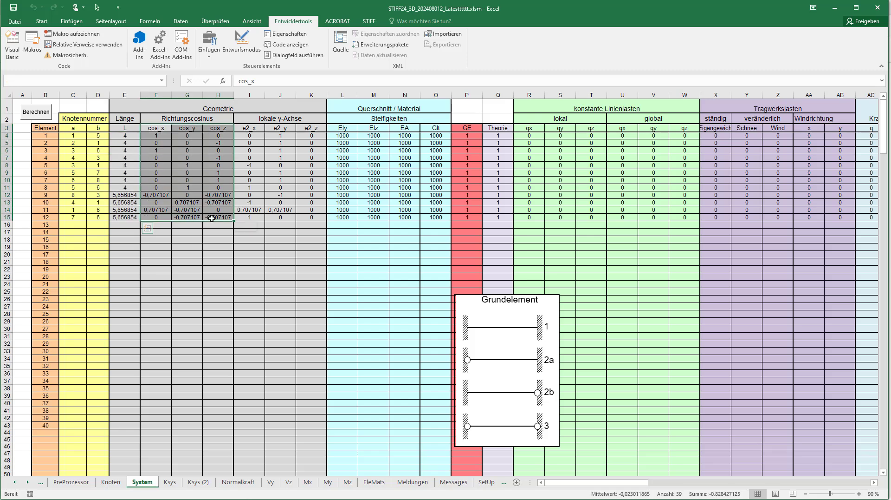
left_click(249, 238)
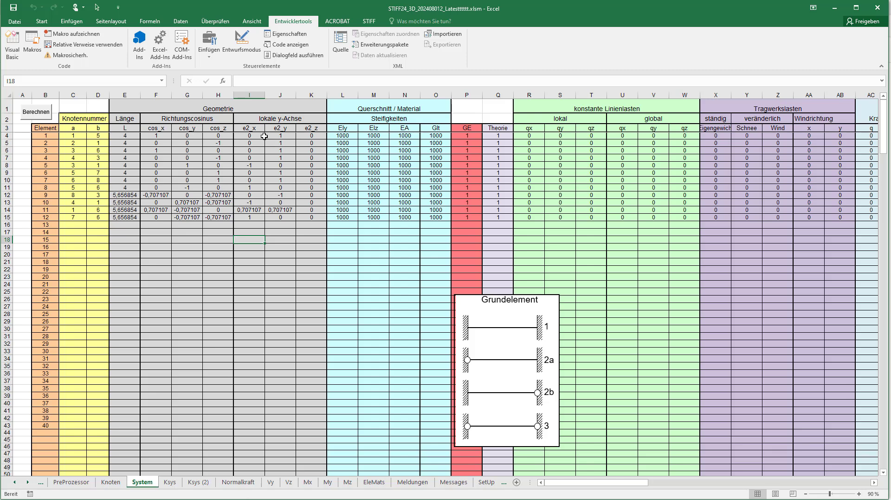
mouse_move(251, 136)
left_mouse_down()
mouse_move(269, 145)
mouse_move(278, 211)
mouse_move(302, 216)
mouse_move(256, 141)
left_mouse_up()
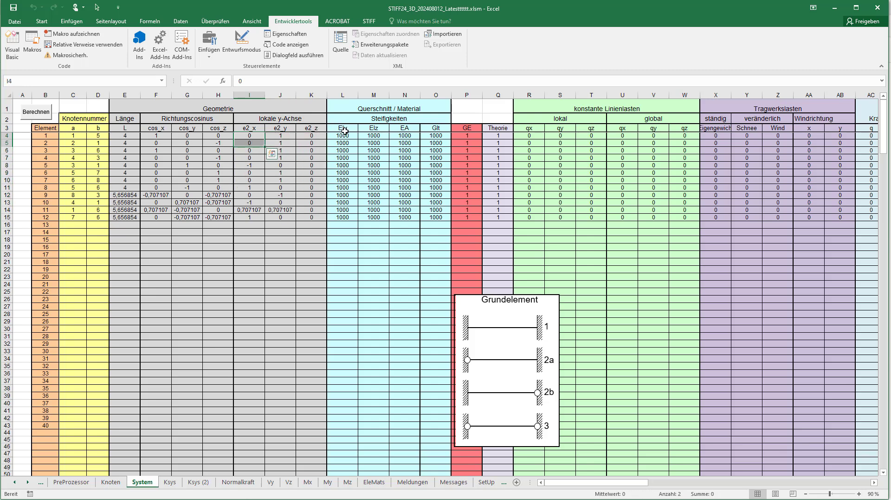
left_click_drag(343, 136, 435, 217)
left_click_drag(477, 135, 475, 217)
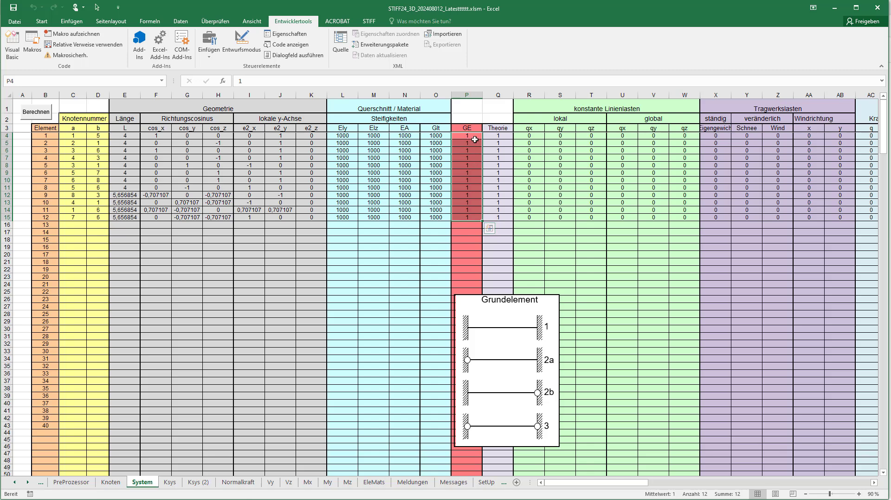
left_click(475, 140)
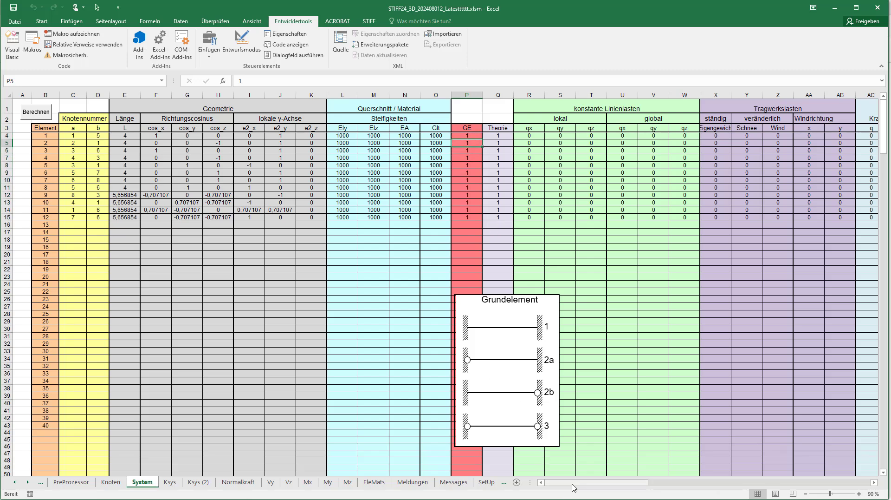
mouse_move(574, 483)
left_mouse_down()
mouse_move(594, 482)
mouse_move(584, 473)
left_mouse_up()
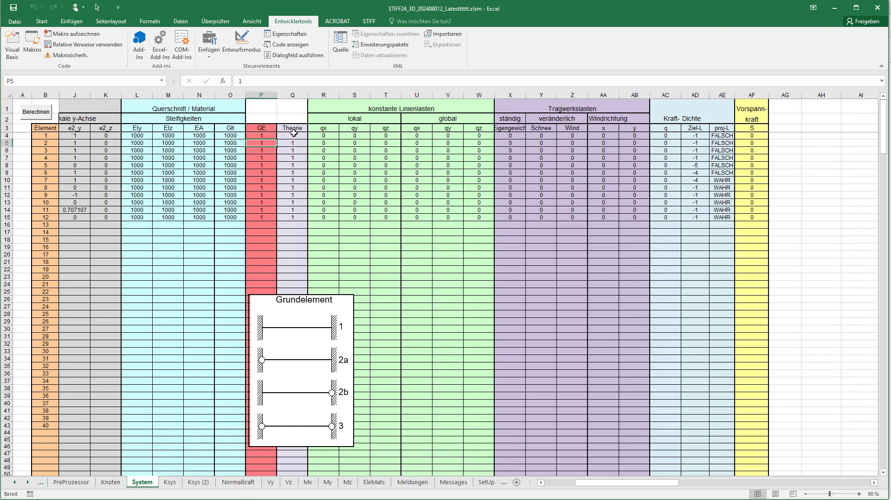
left_click_drag(294, 135, 292, 215)
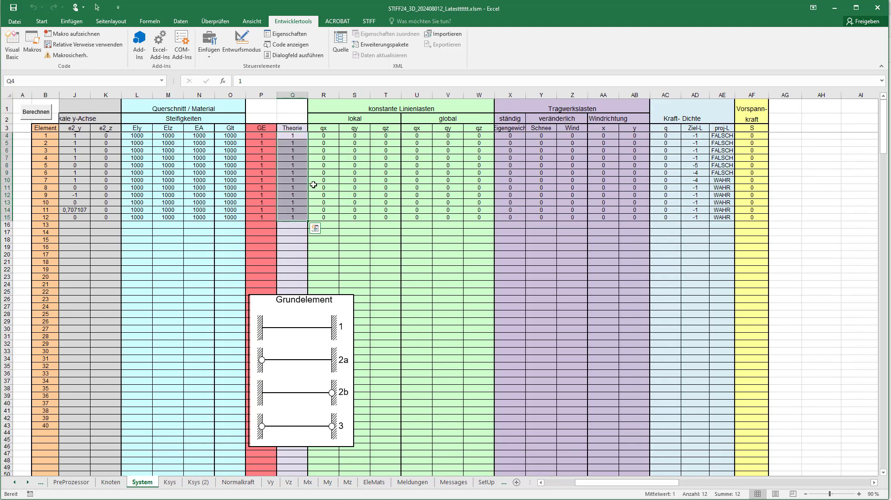
left_click_drag(323, 128, 479, 132)
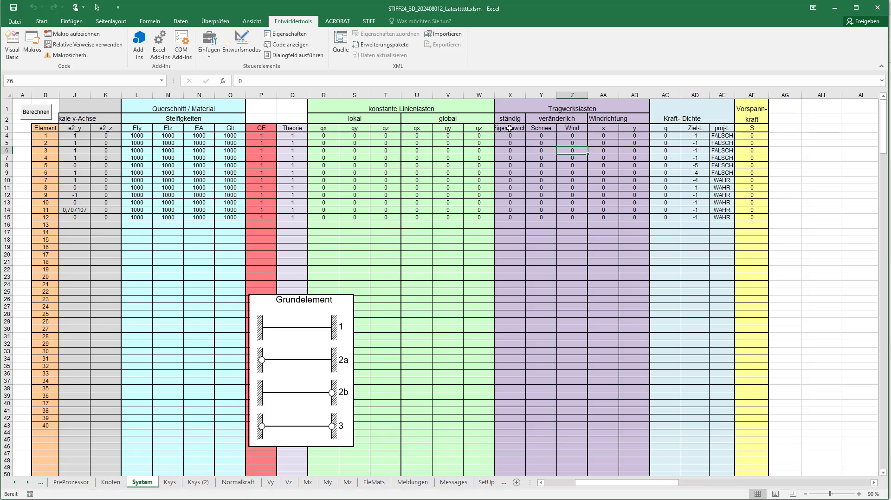
left_click(510, 128)
left_click(541, 127)
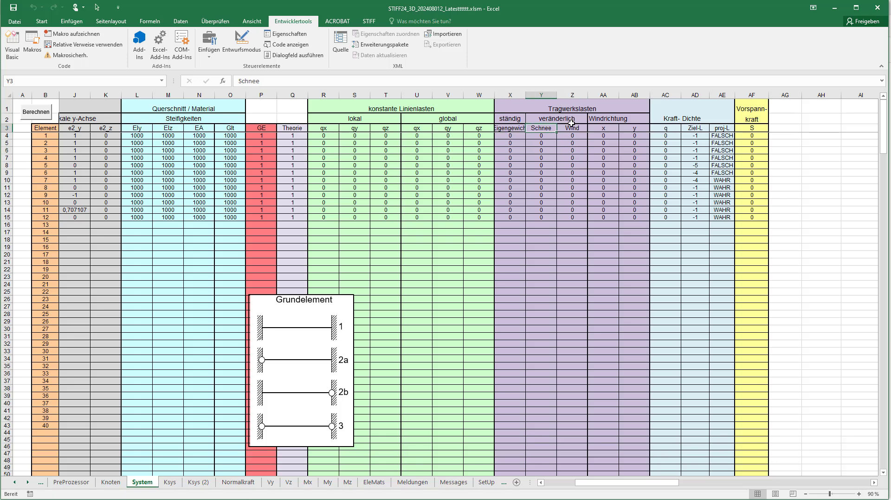
left_click(591, 129)
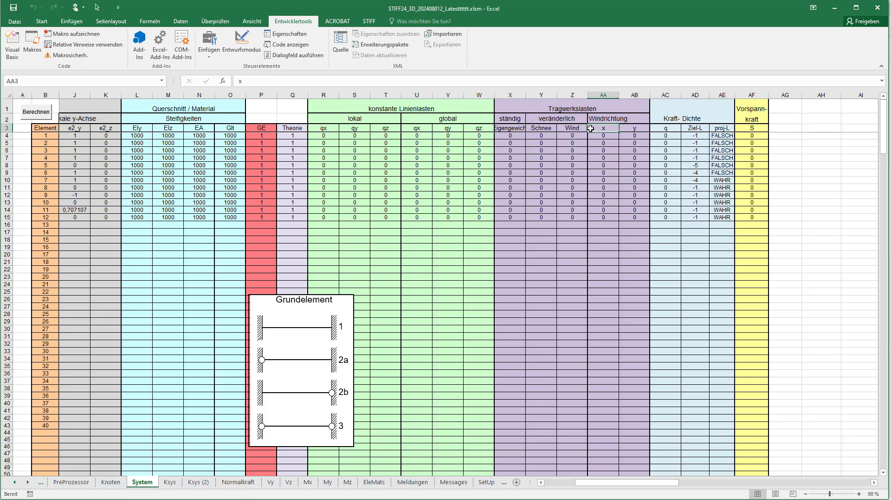
left_click(631, 131)
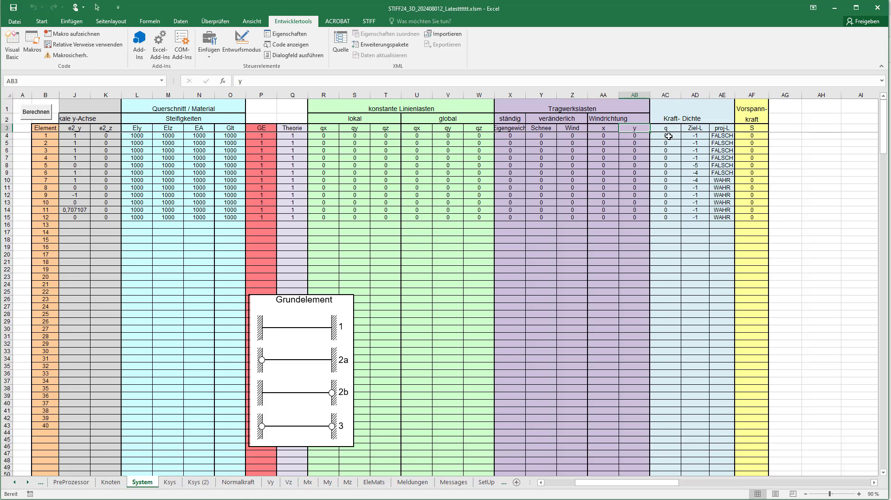
left_click_drag(677, 121, 694, 119)
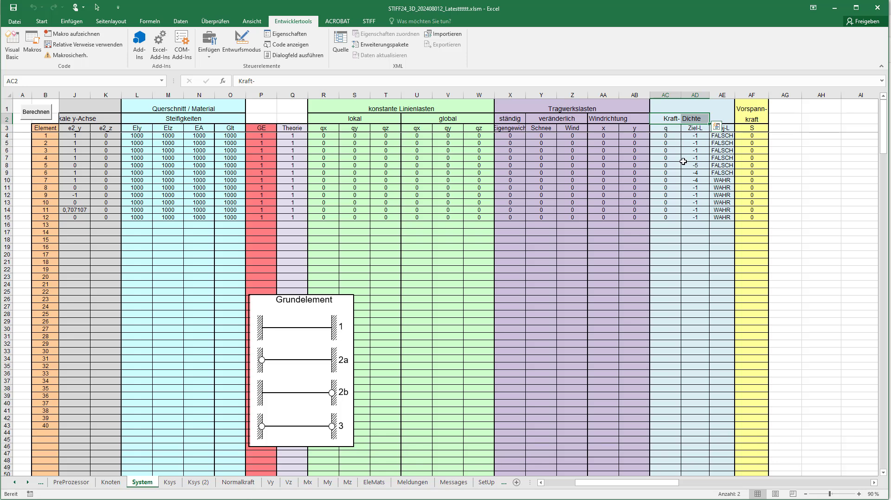
left_click(694, 237)
left_click_drag(753, 135, 750, 217)
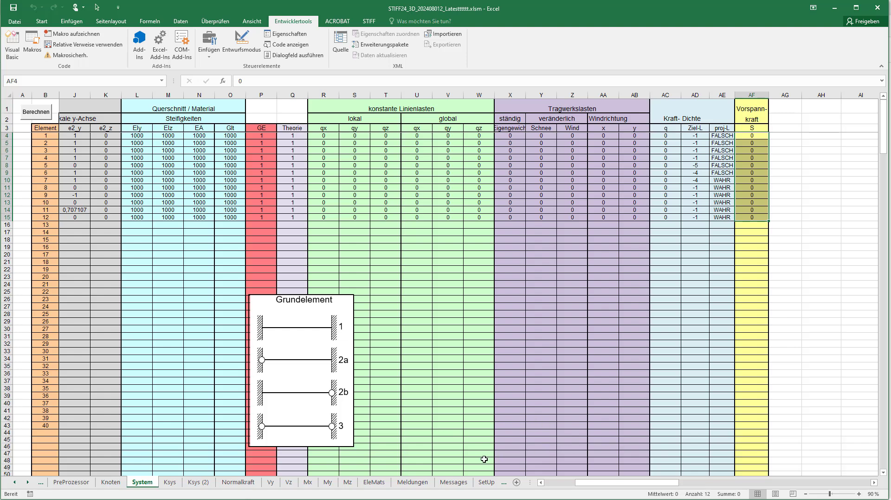
left_click(170, 481)
Select the Fsys load vector and Usys displacement columns on the Ksys sheet.
scroll(64, 309, "down", 7)
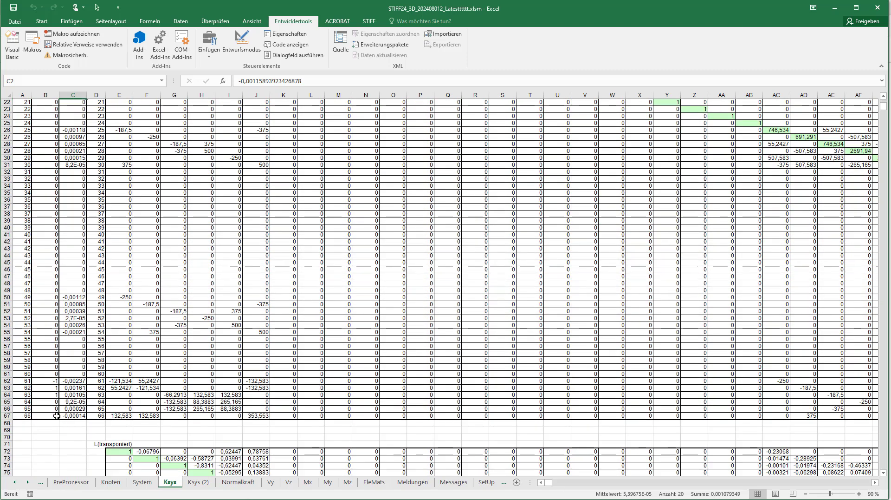
scroll(57, 416, "up", 7)
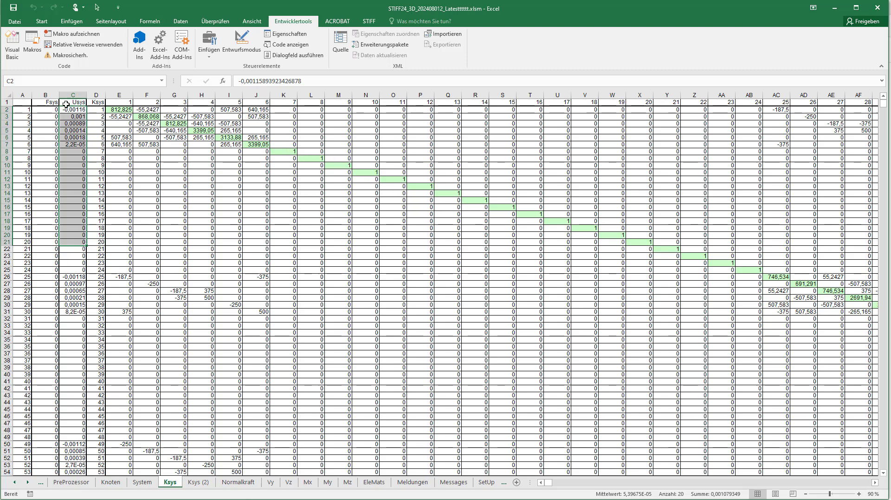
left_click_drag(51, 101, 43, 445)
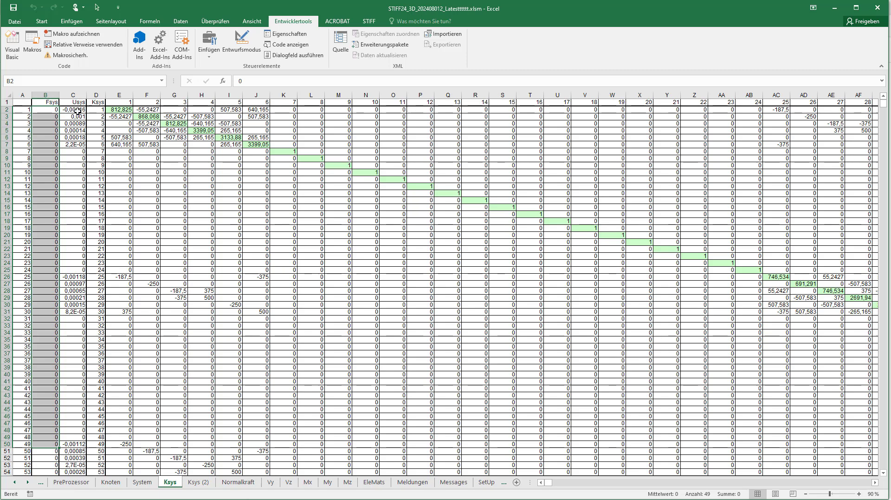
left_click_drag(70, 109, 68, 471)
Scroll down through the L(transponiert), D and L matrices, back up, and clear the selection.
scroll(236, 390, "down", 13)
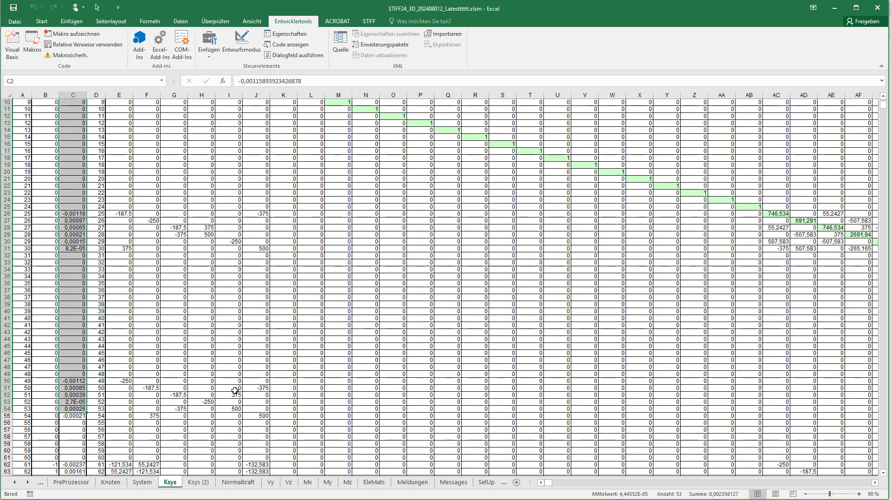
scroll(236, 390, "down", 8)
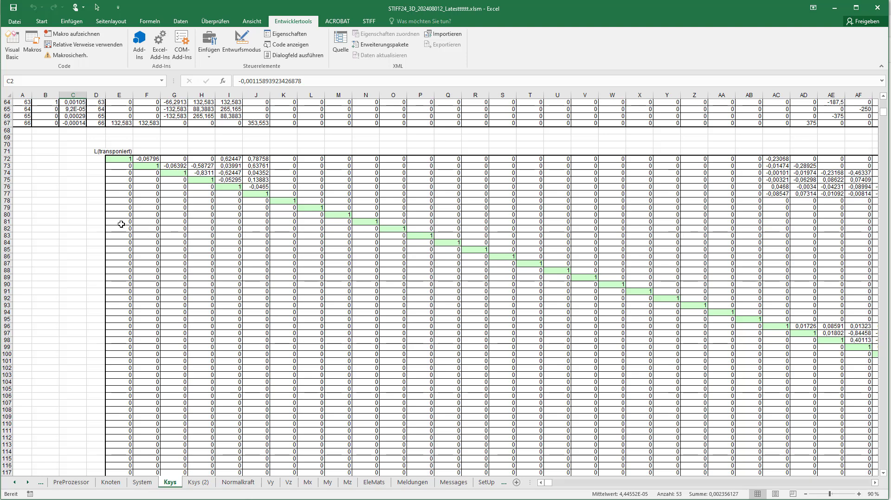
scroll(107, 153, "down", 20)
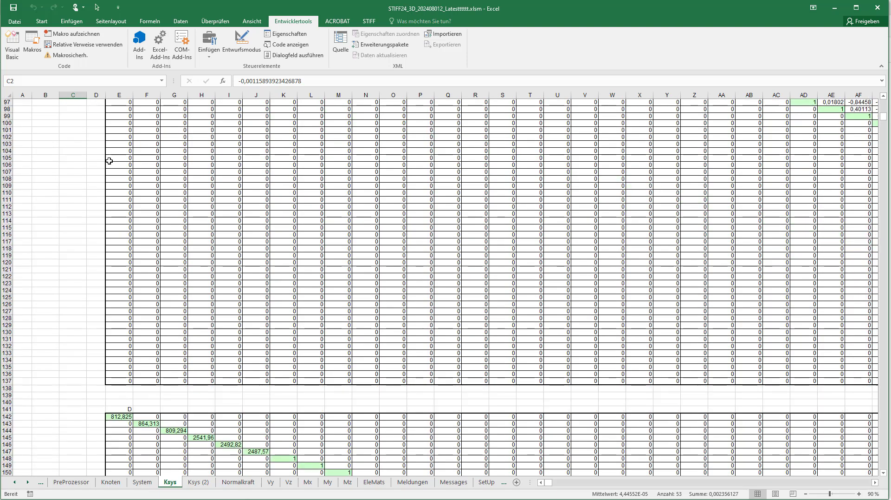
scroll(155, 312, "down", 18)
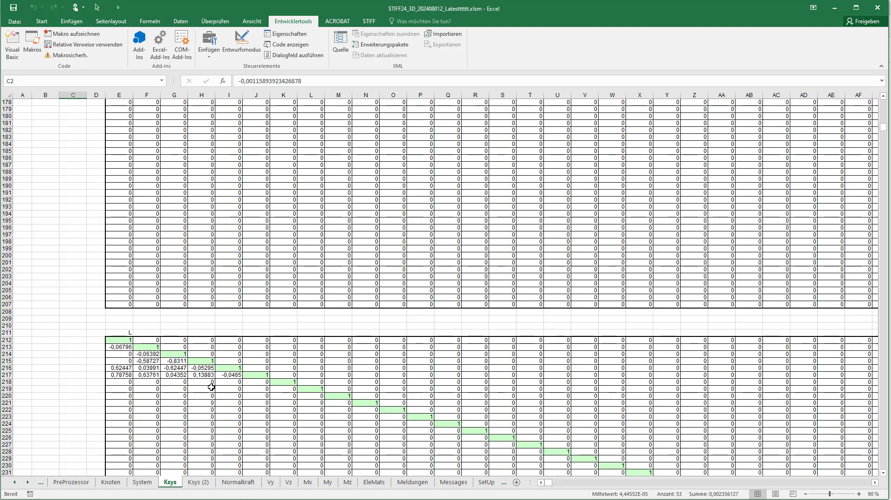
scroll(211, 388, "up", 20)
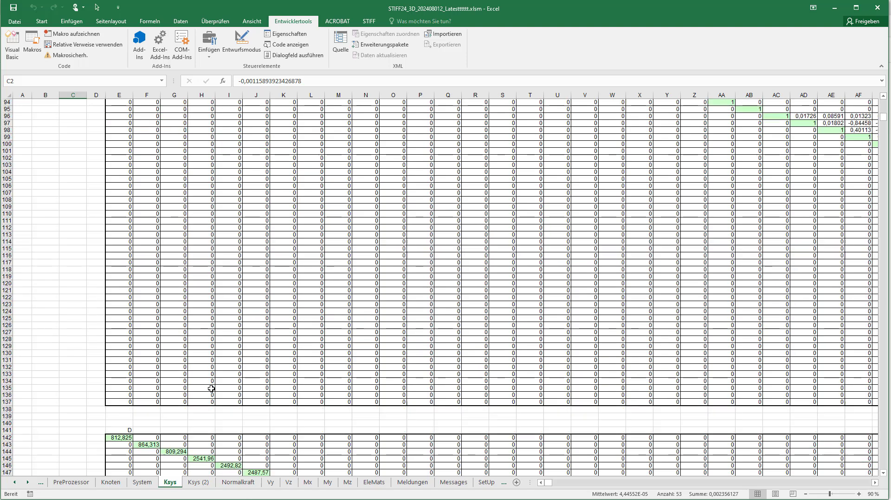
scroll(211, 389, "up", 20)
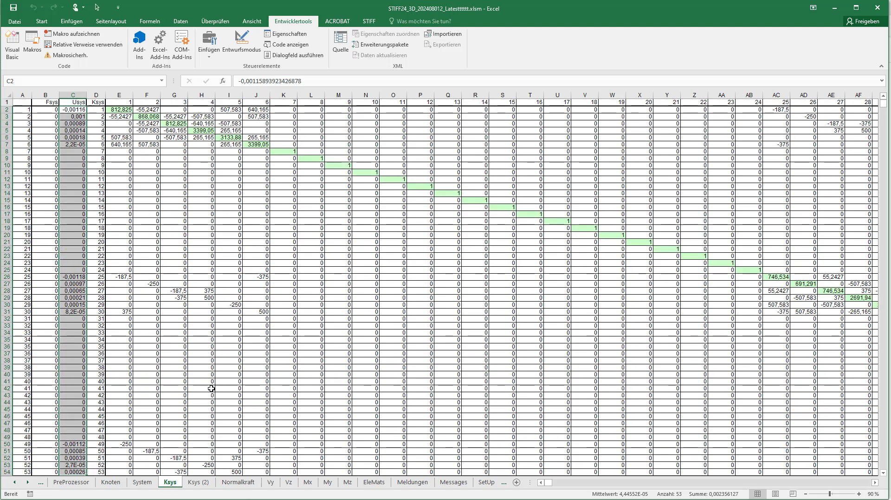
left_click(179, 356)
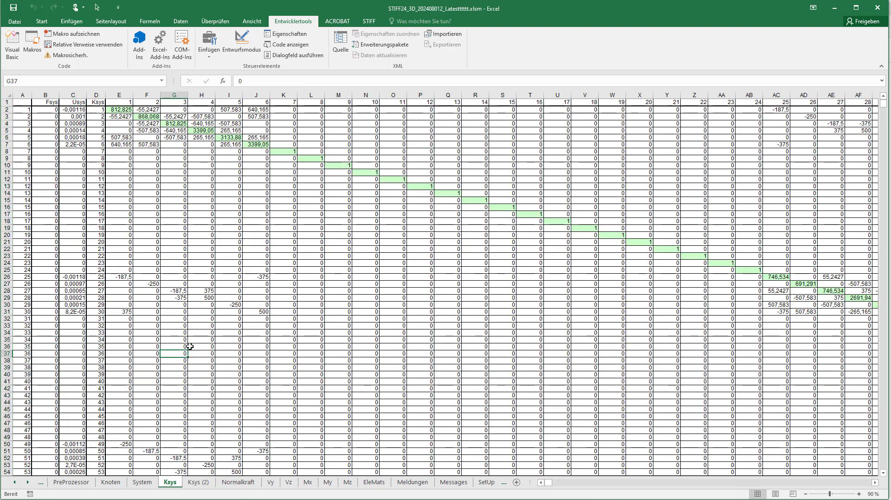
On the Normalkraft sheet, select the element numbers 1–12, their EA values and column Q.
left_click(238, 482)
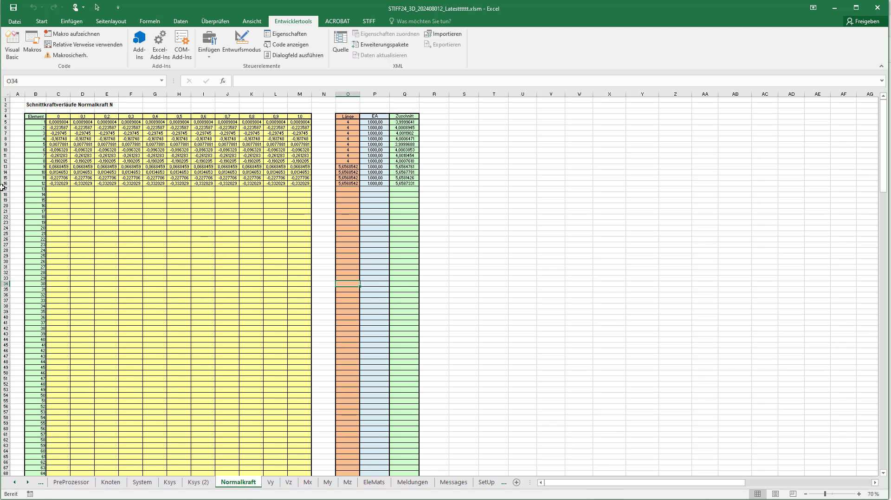
left_click_drag(34, 122, 33, 184)
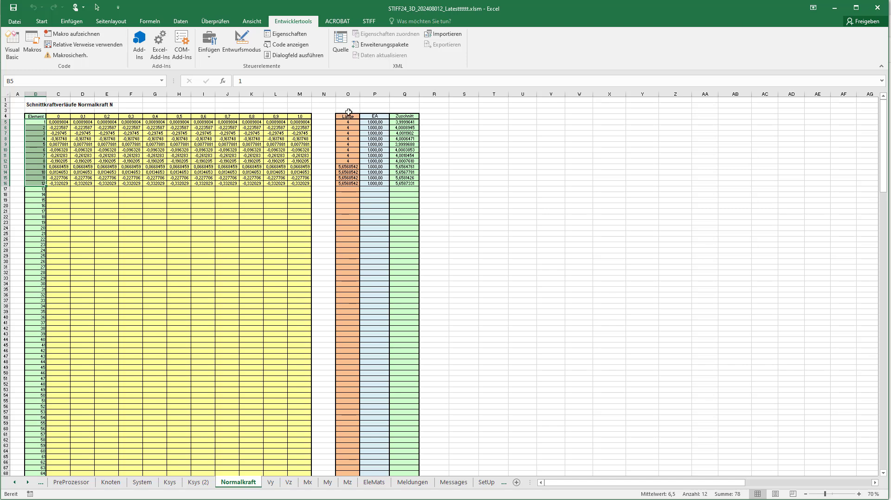
left_click(378, 121)
key("ctrl+shift+Down")
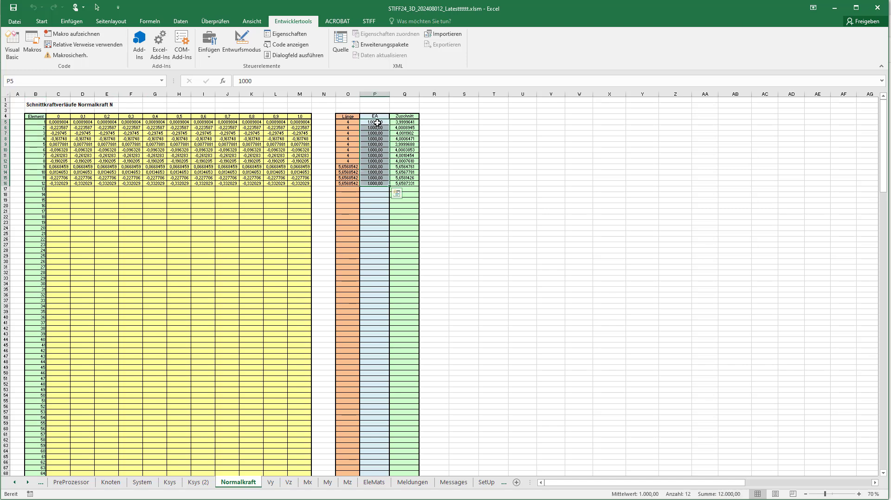
left_click_drag(405, 122, 405, 184)
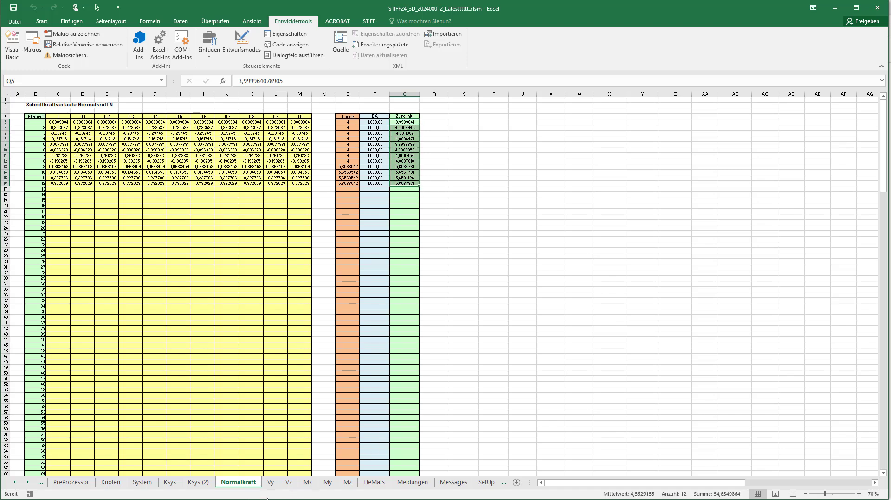
Review the Vy, Vz, Mx, My and Mz internal force sheets in turn.
left_click(272, 483)
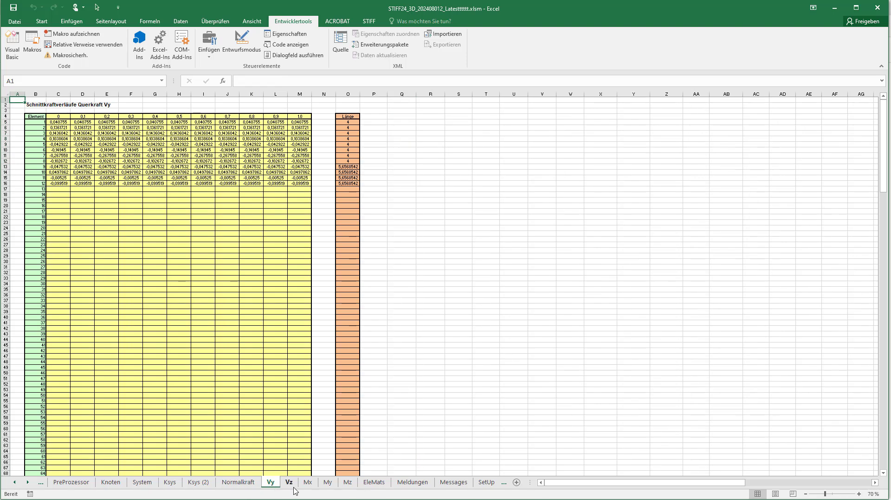
left_click(292, 485)
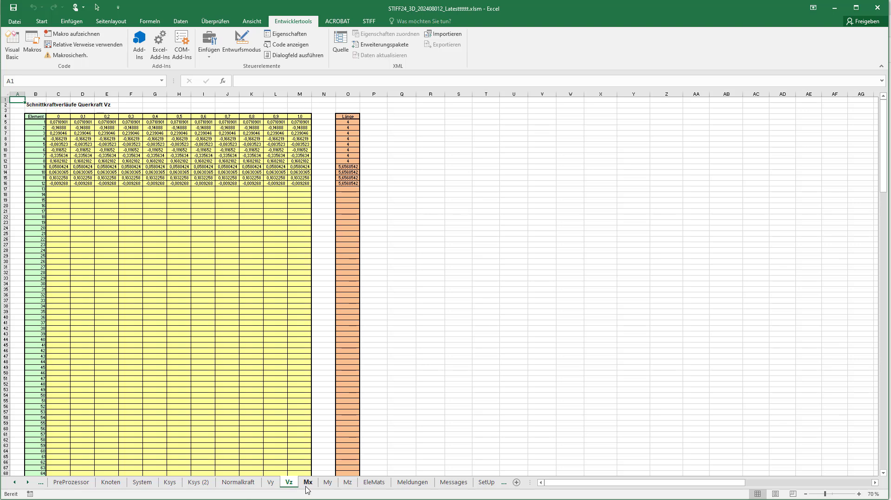
left_click(308, 482)
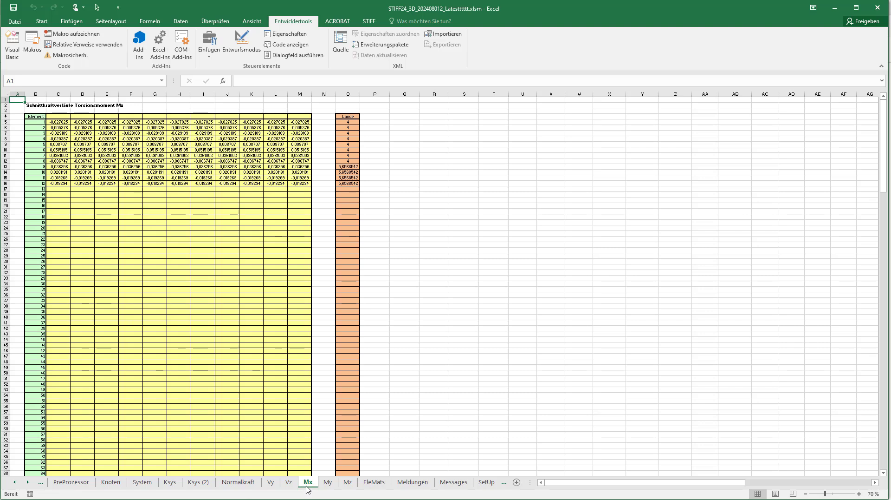
left_click(327, 482)
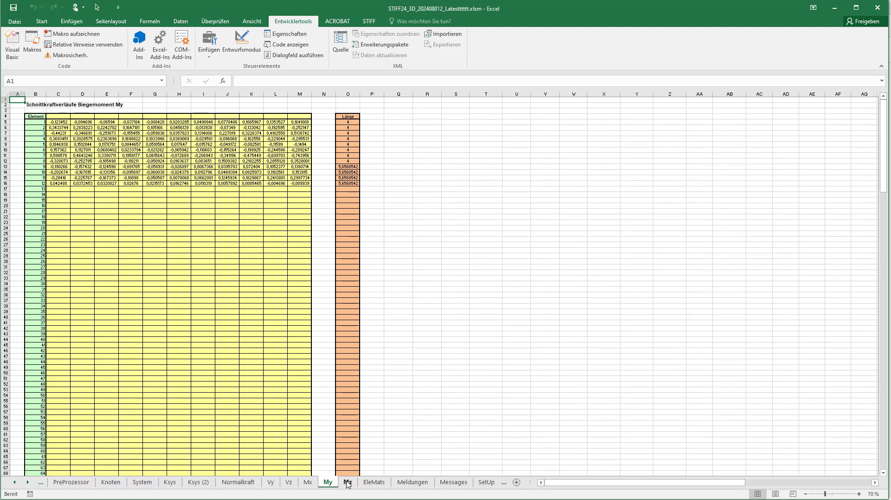
left_click(347, 482)
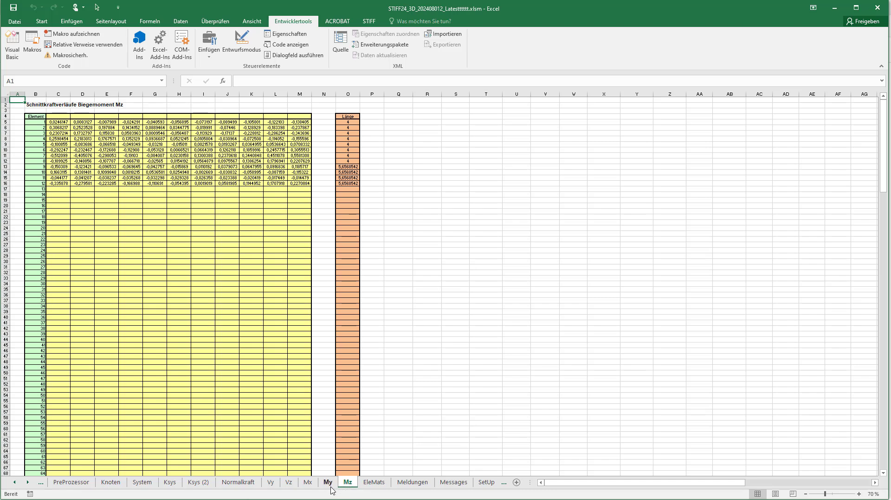
Show EleMats from the top at 100 % zoom and select Element 1's matrix B2:M13.
left_click(367, 483)
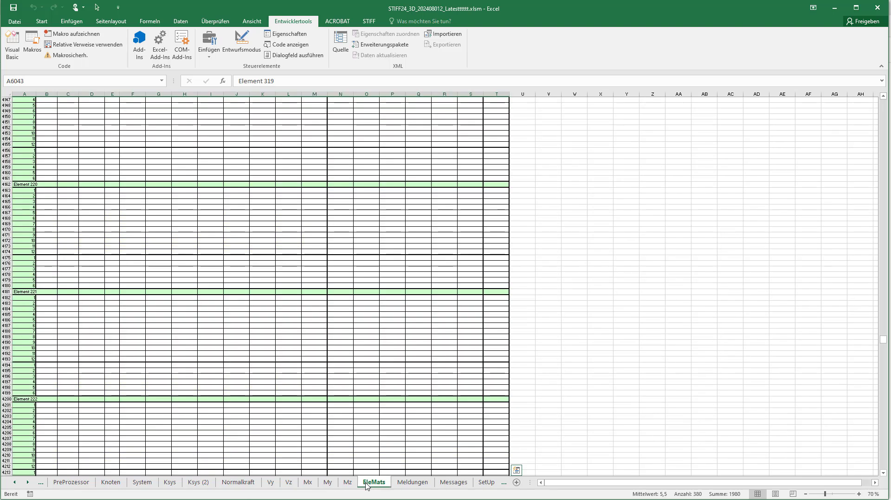
scroll(243, 409, "down", 5)
scroll(244, 410, "up", 14)
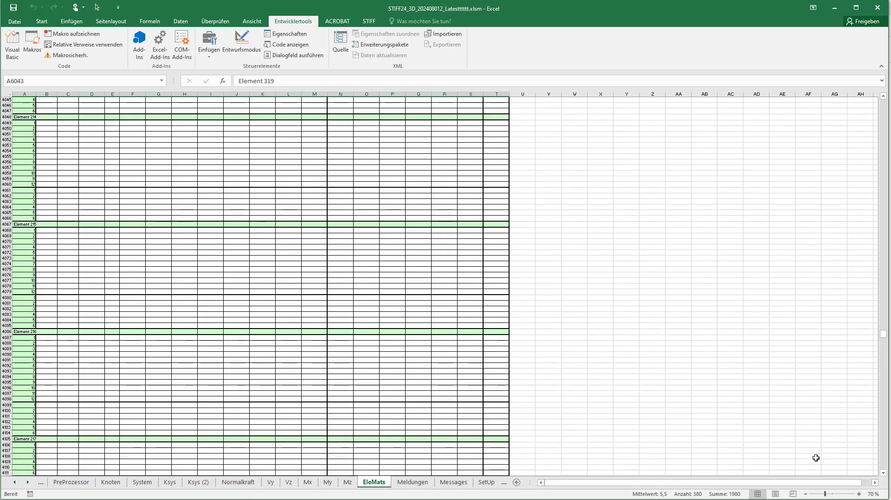
left_click_drag(884, 333, 883, 101)
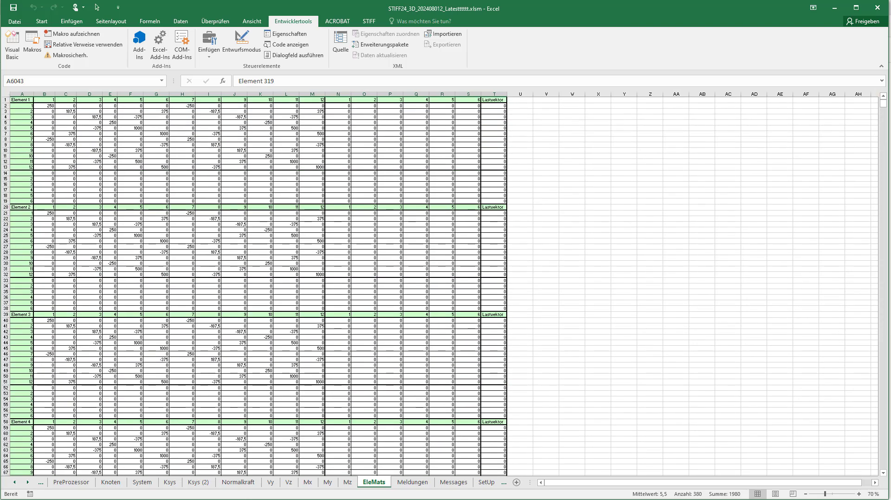
left_click_drag(826, 493, 831, 494)
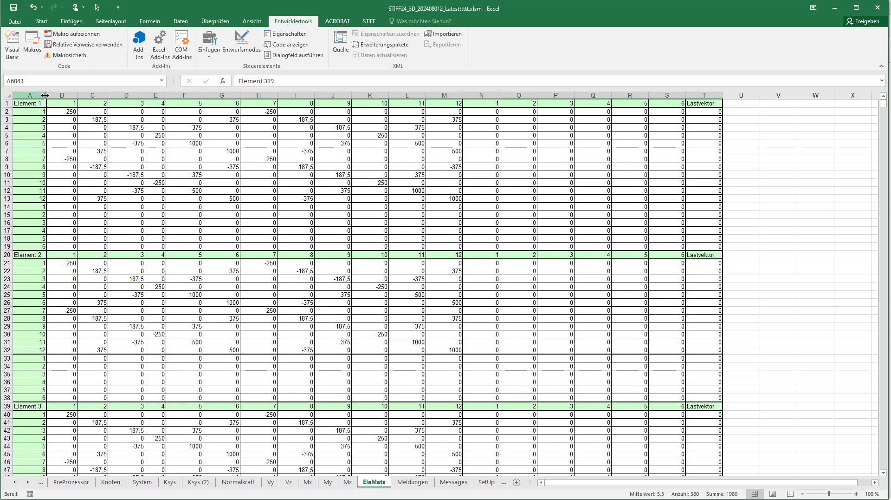
left_click_drag(65, 113, 457, 197)
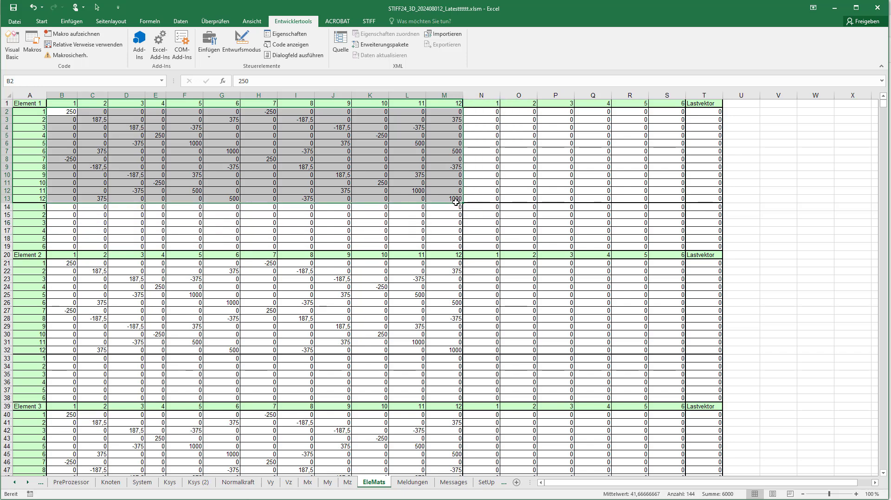
left_click(457, 221)
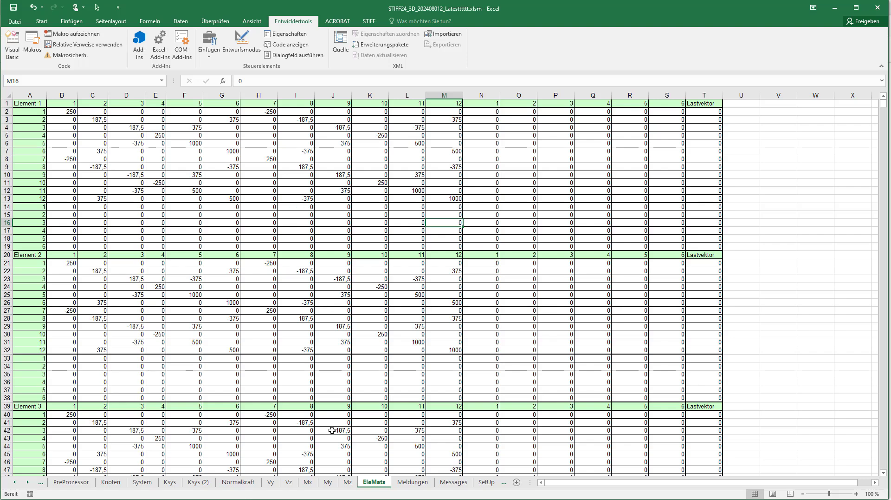
Look through the Meldungen and Messages sheets, ending on SetUp.
left_click(413, 482)
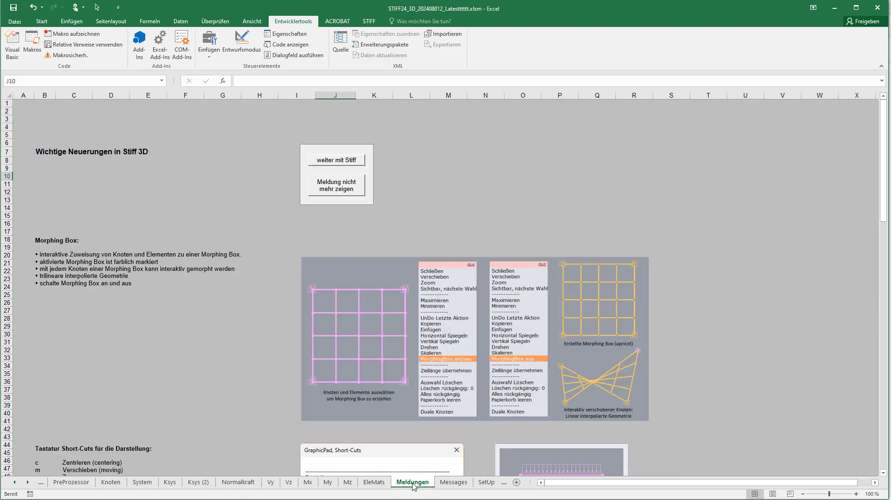
left_click(453, 482)
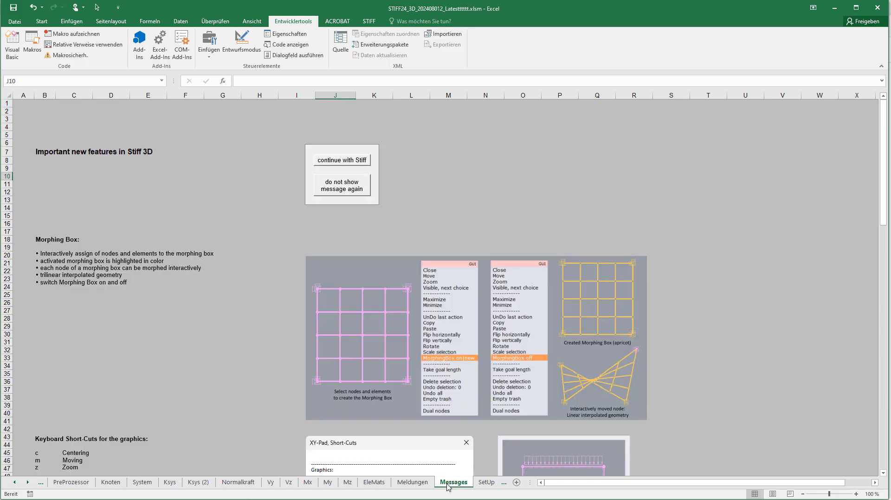
left_click(487, 482)
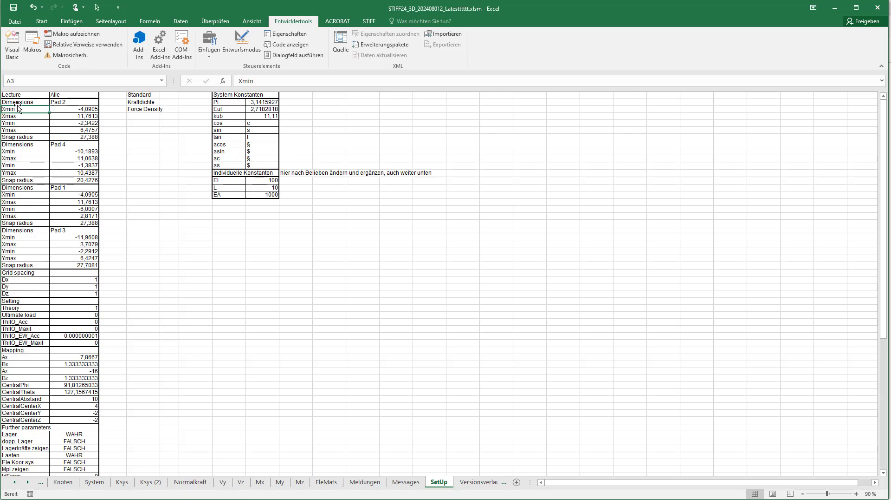
Select the SetUp parameters A2:B46, then select cell B1 containing Alle.
left_click_drag(18, 103, 86, 389)
scroll(227, 386, "up", 1)
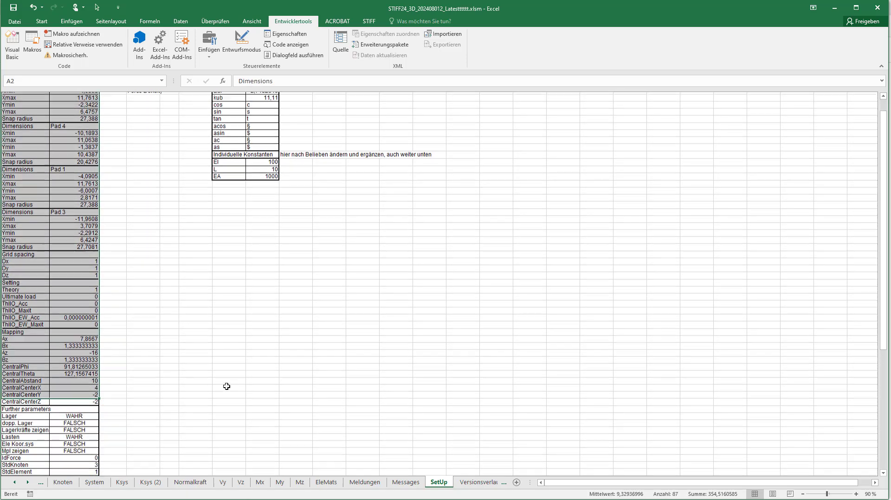
left_click(137, 344)
left_click(64, 95)
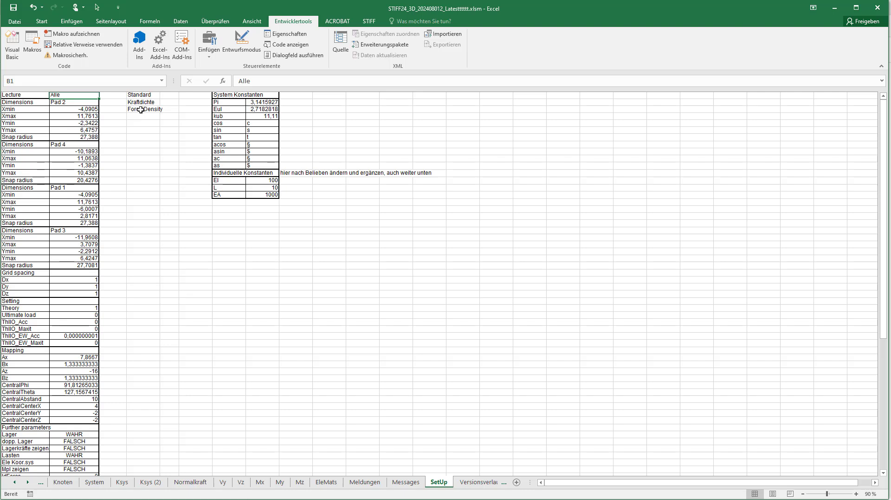
Return to the Knoten sheet, scroll back to column A and select cell G22.
left_click(15, 482)
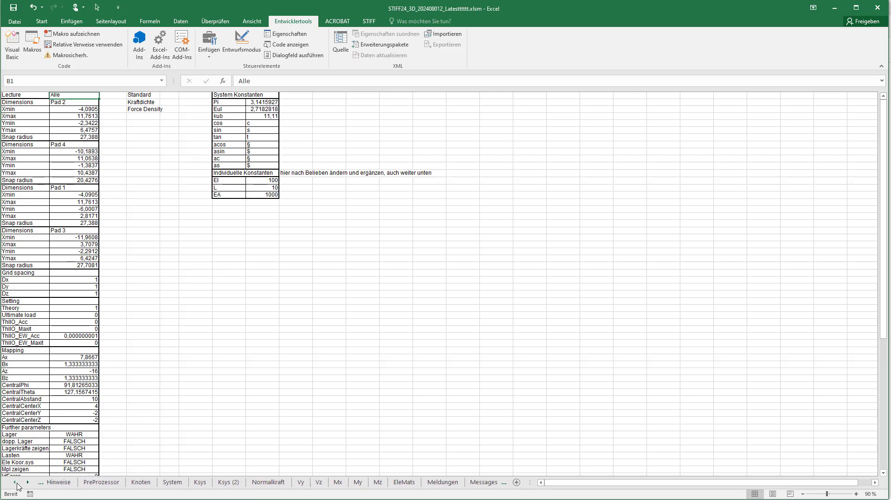
left_click(16, 482)
left_click(148, 482)
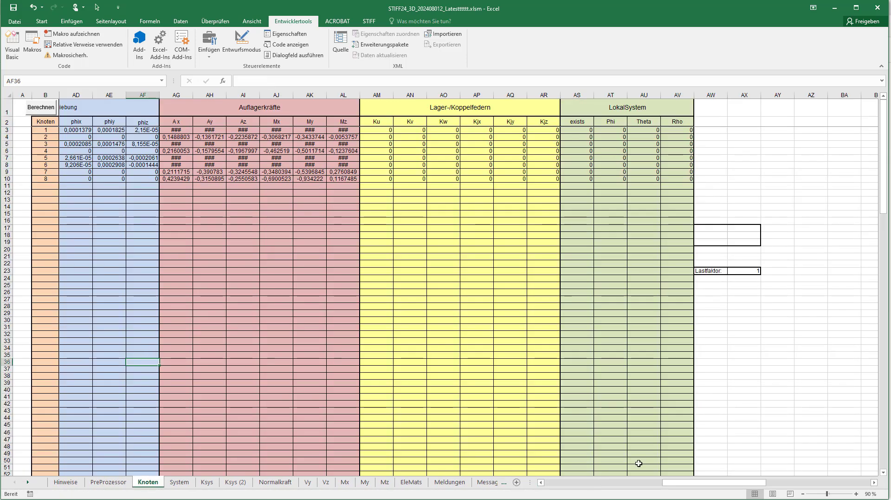
left_click_drag(671, 482, 561, 490)
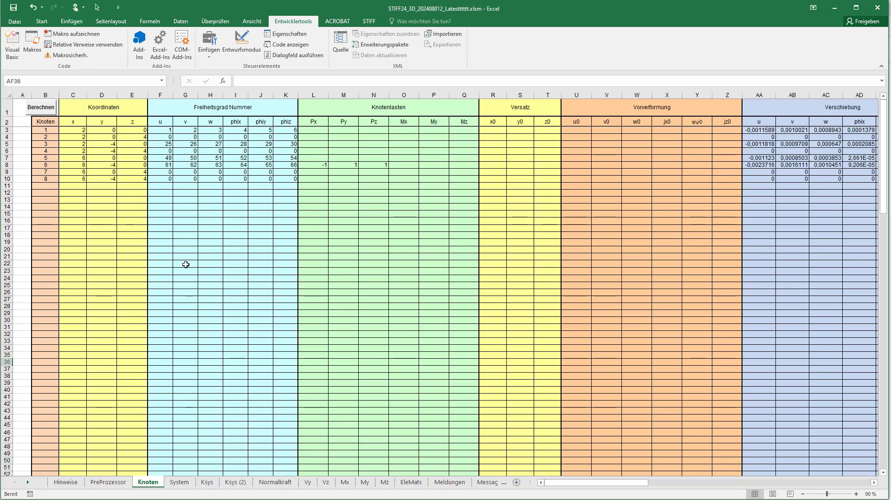
left_click(186, 264)
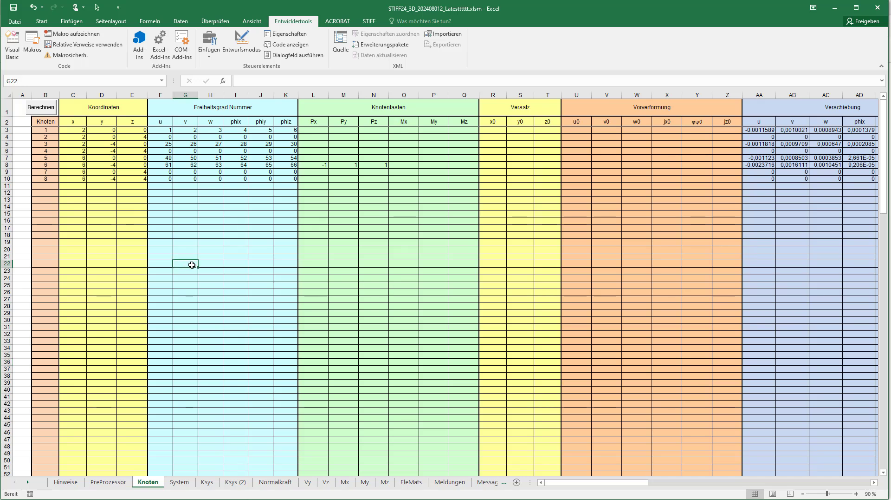